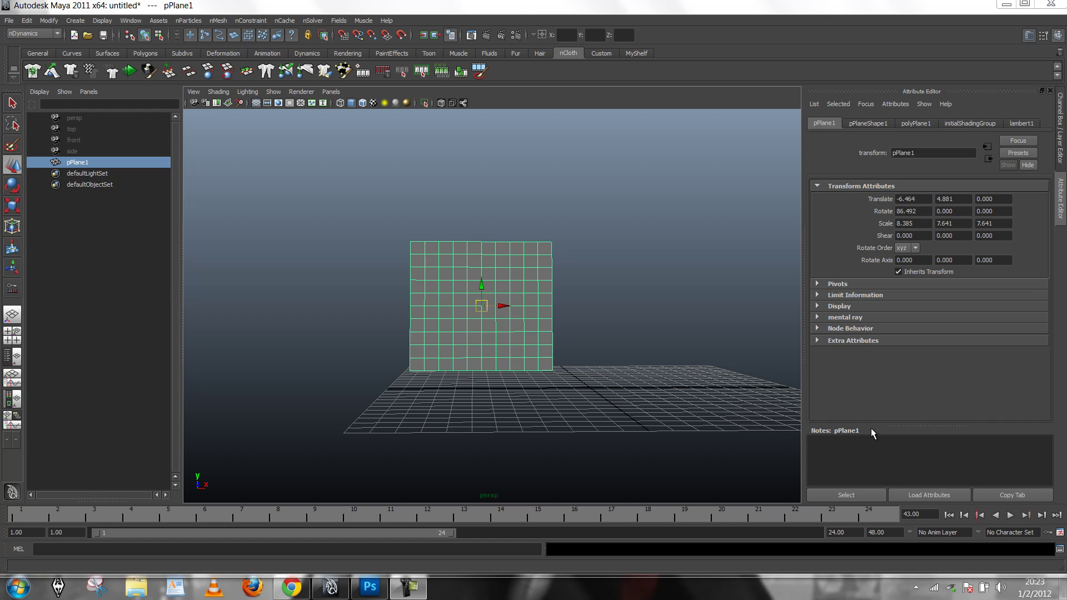
Step: Duplicate the plane and move the copy along X to about 3.36, beside the original
{"action": "key", "text": "ctrl+d"}
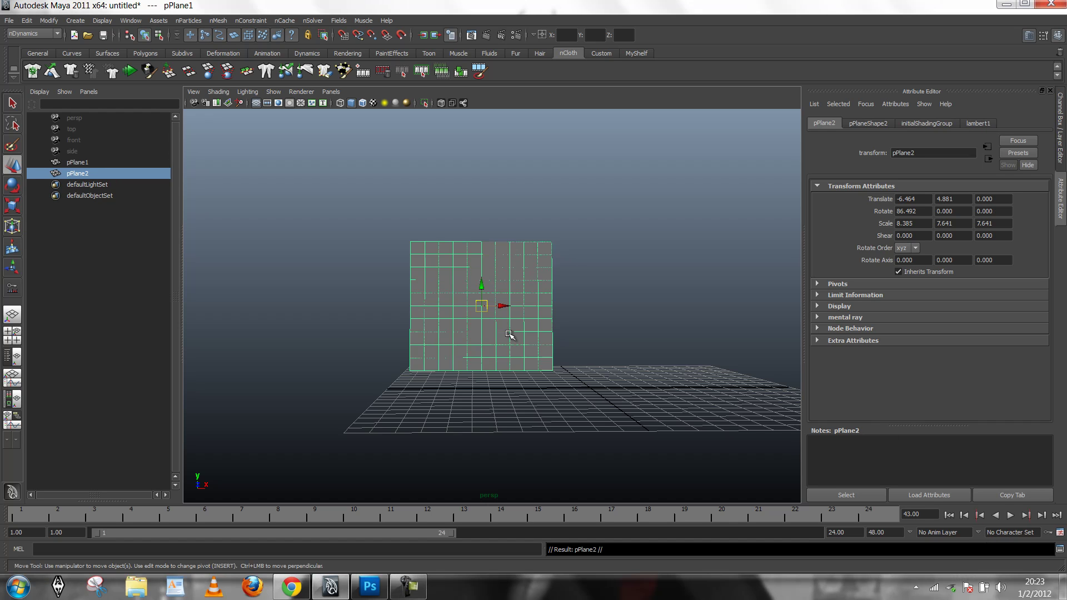
{"action": "left_click_drag", "start_coordinate": [503, 306], "coordinate": [669, 305]}
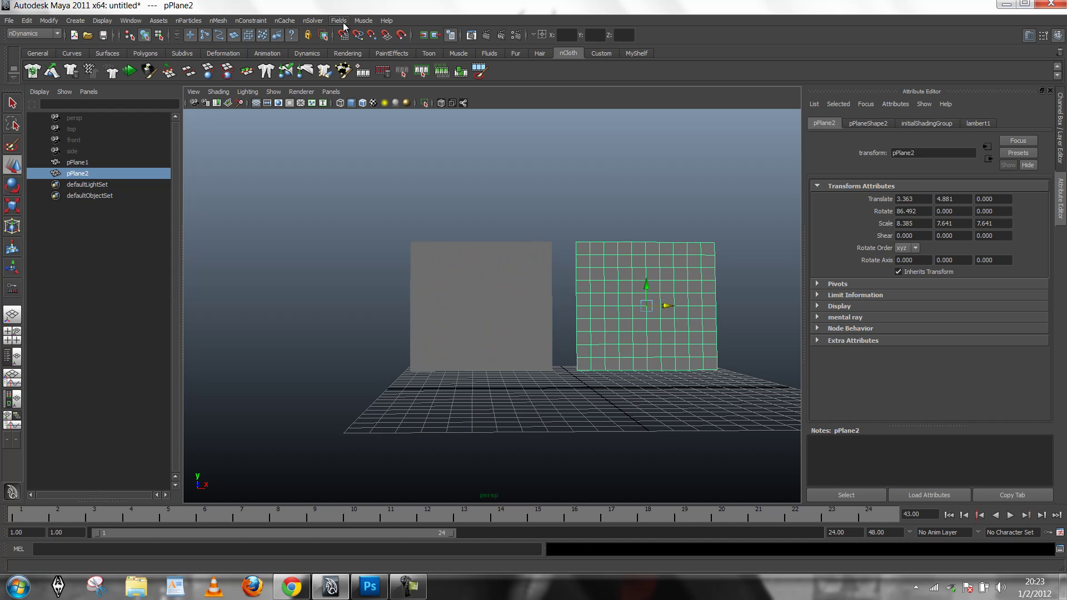
Step: Triangulate the duplicated plane using the polygon mesh tools, and compare its wireframe with the original quad plane's
{"action": "left_click", "coordinate": [55, 35]}
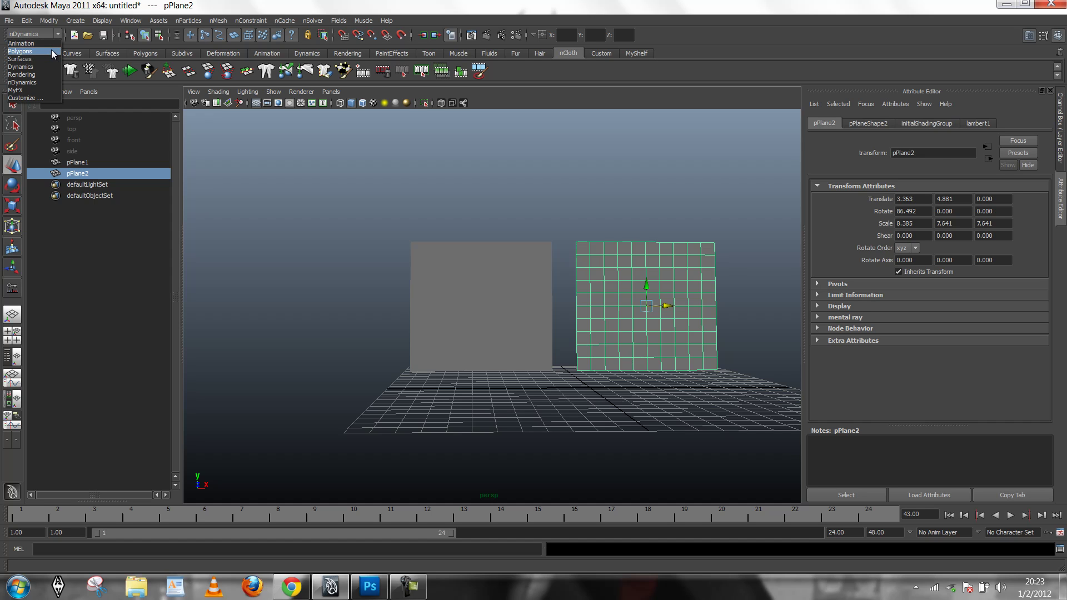
{"action": "left_click", "coordinate": [51, 50]}
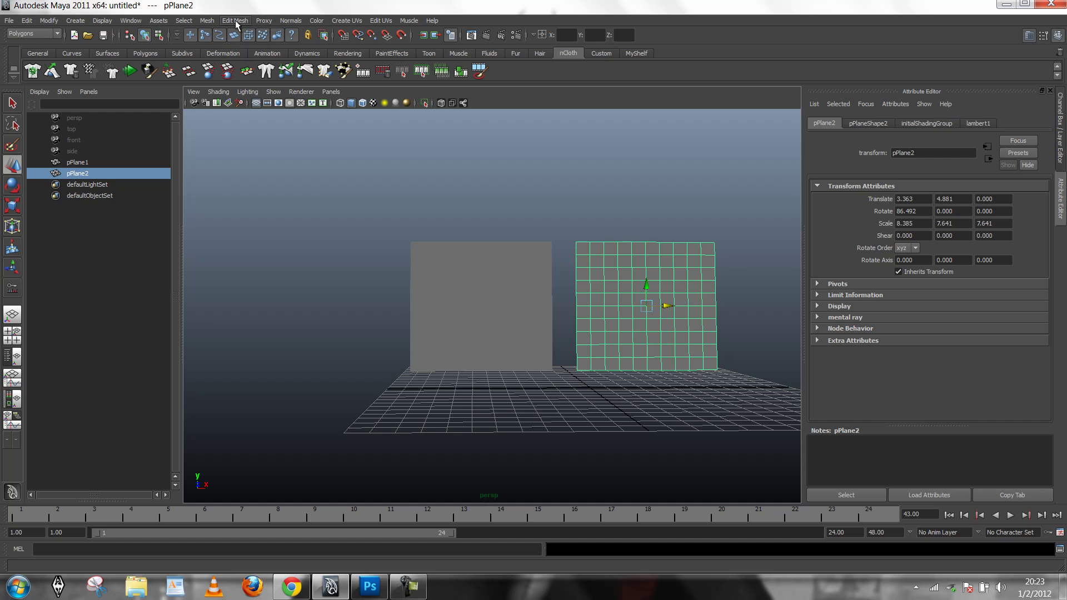
{"action": "left_click", "coordinate": [203, 21]}
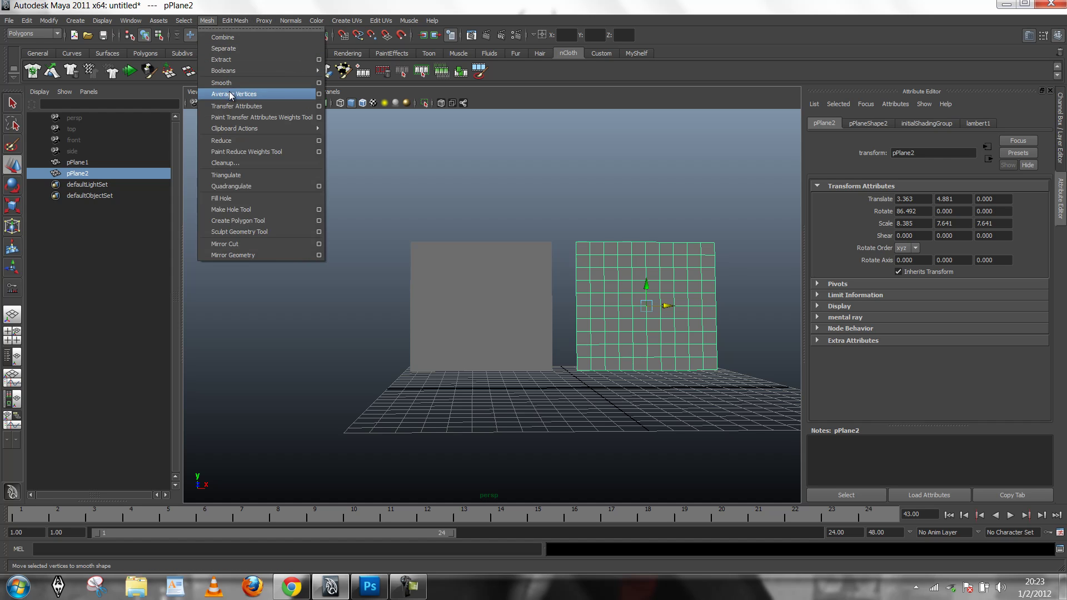
{"action": "left_click", "coordinate": [245, 176]}
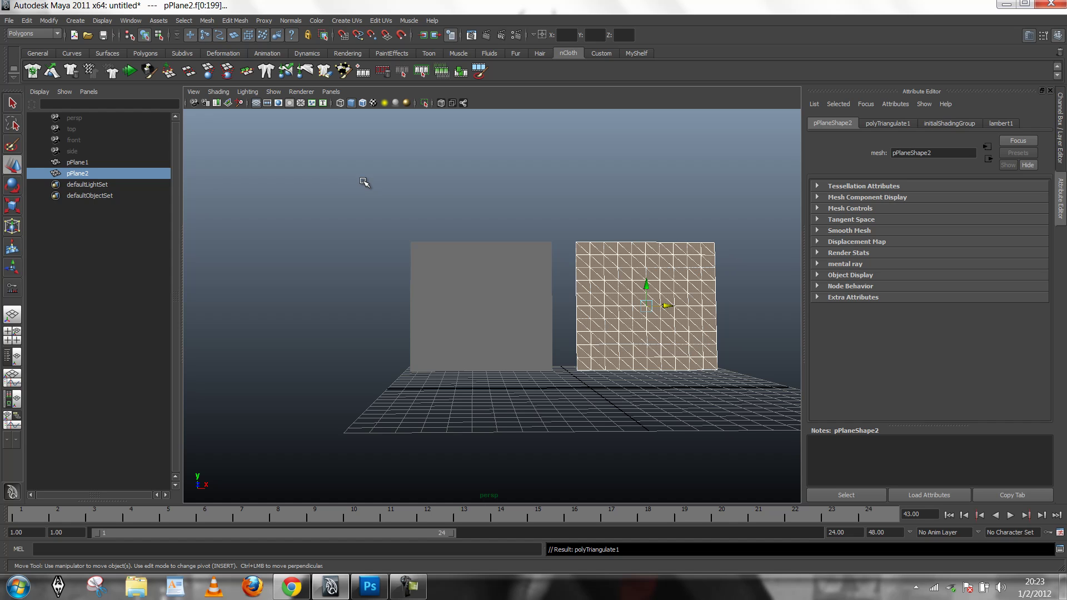
{"action": "left_click", "coordinate": [505, 208]}
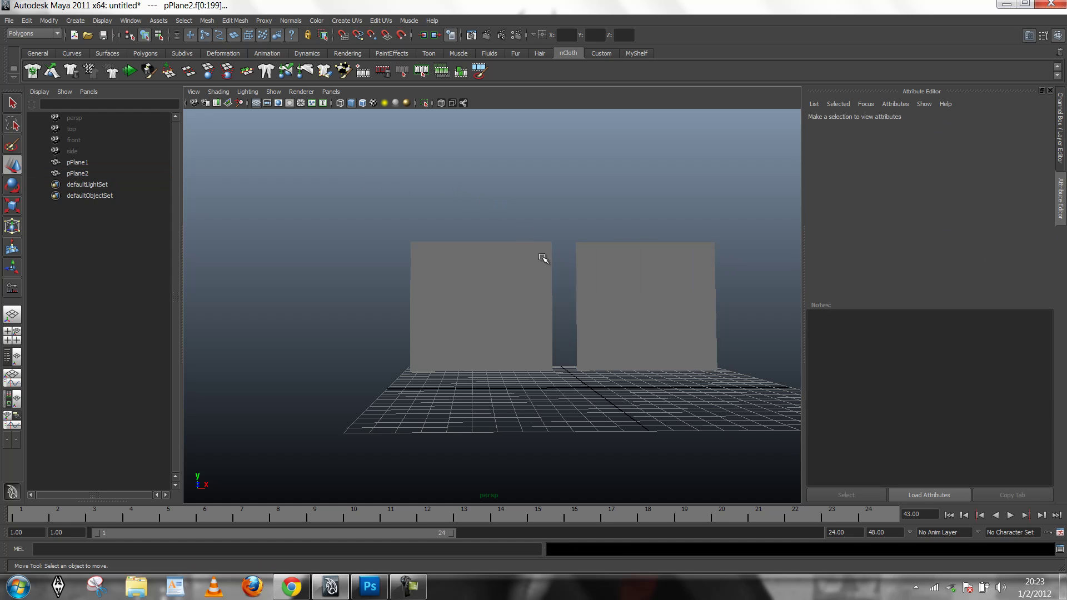
{"action": "left_click", "coordinate": [576, 256]}
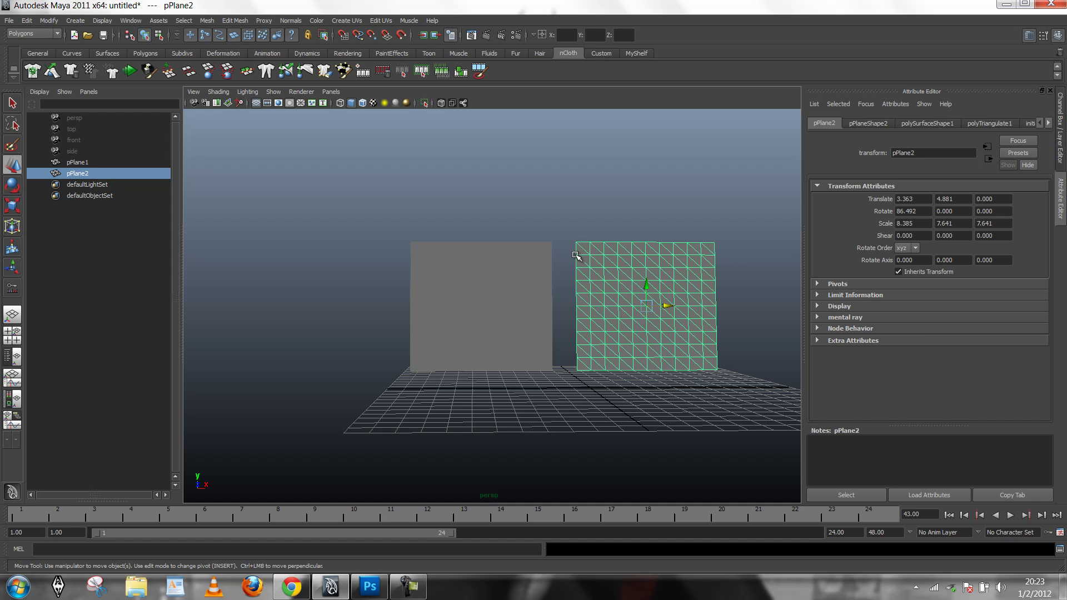
{"action": "left_click", "coordinate": [536, 270]}
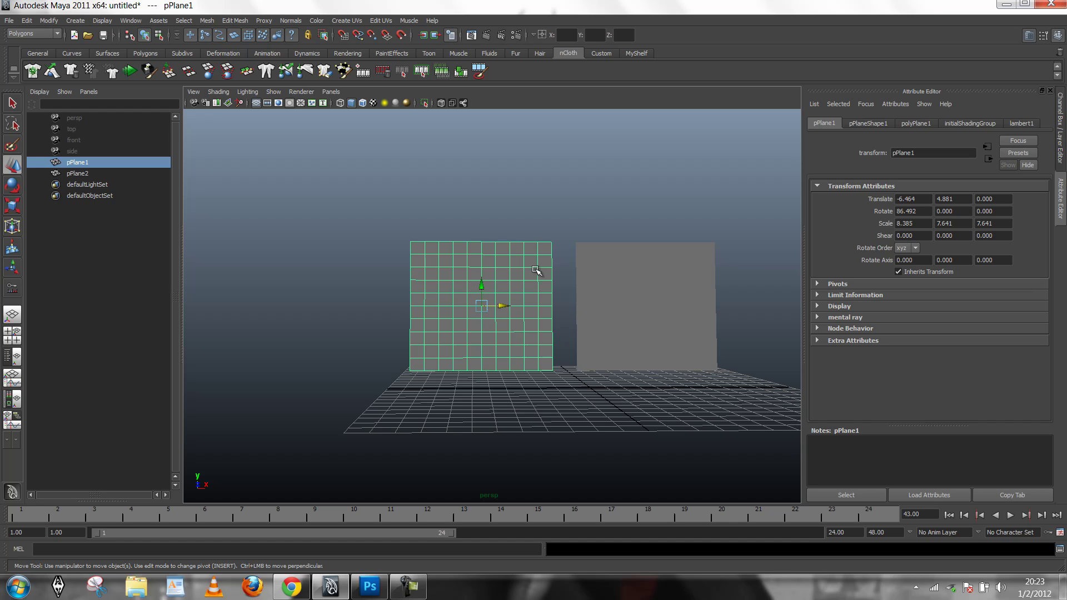
{"action": "left_click", "coordinate": [615, 285]}
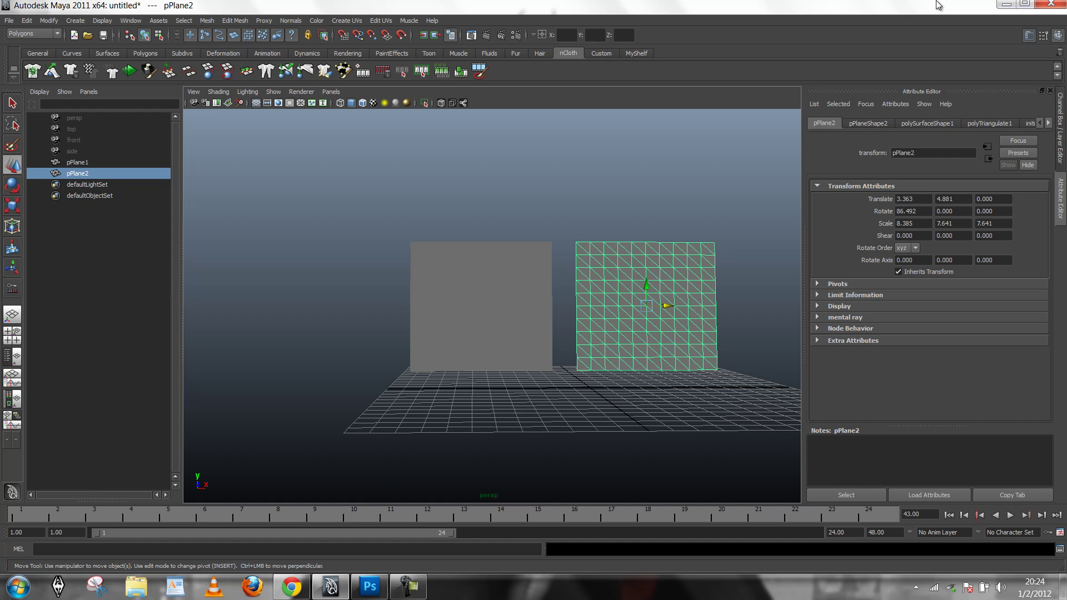
Step: Switch to Photoshop and handwrite the heading "nucleus cloth" in black across the canvas's upper edge, with a small mark beneath its first letter
{"action": "left_click", "coordinate": [1005, 4]}
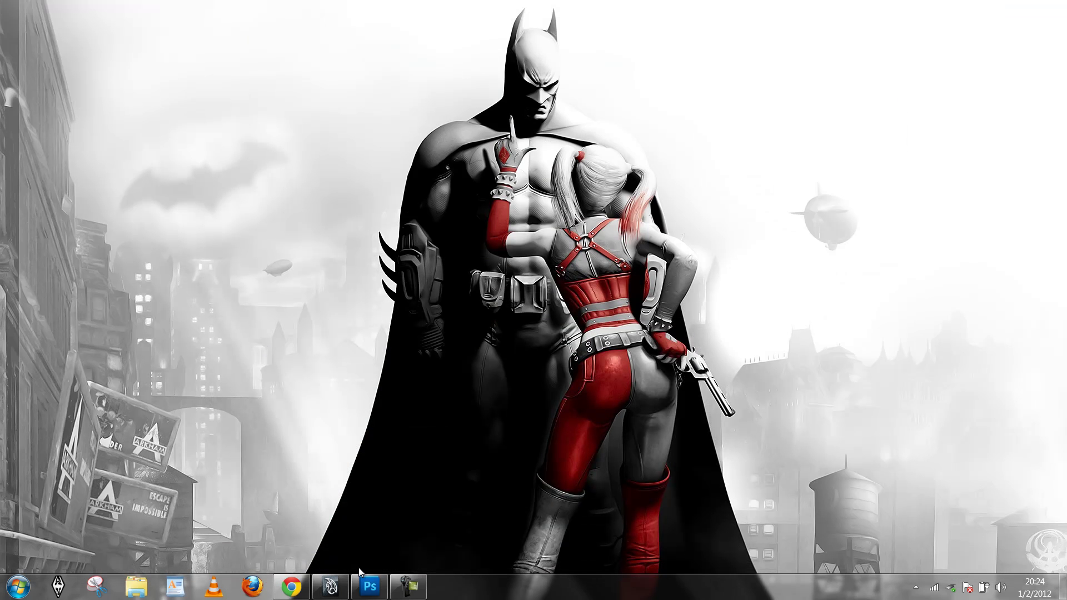
{"action": "left_click", "coordinate": [368, 588]}
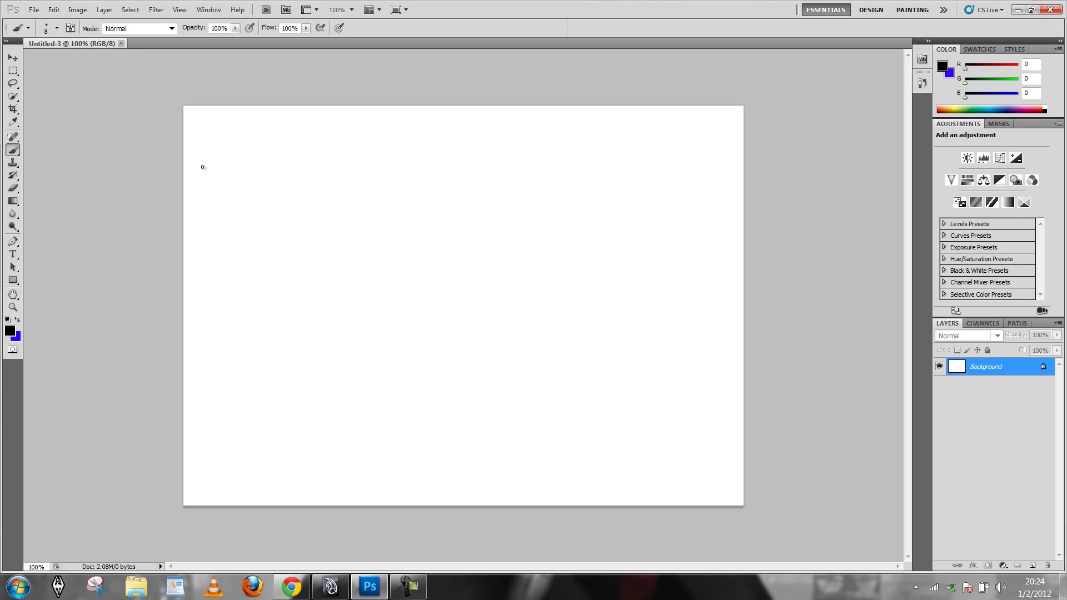
{"action": "left_click_drag", "start_coordinate": [190, 132], "coordinate": [268, 136]}
{"action": "mouse_move", "coordinate": [270, 126]}
{"action": "left_mouse_down"}
{"action": "mouse_move", "coordinate": [286, 138]}
{"action": "mouse_move", "coordinate": [332, 136]}
{"action": "left_mouse_up"}
{"action": "mouse_move", "coordinate": [340, 114]}
{"action": "left_mouse_down"}
{"action": "mouse_move", "coordinate": [339, 136]}
{"action": "mouse_move", "coordinate": [347, 124]}
{"action": "mouse_move", "coordinate": [357, 136]}
{"action": "left_mouse_up"}
{"action": "left_click_drag", "start_coordinate": [350, 122], "coordinate": [377, 133]}
{"action": "left_click_drag", "start_coordinate": [195, 137], "coordinate": [192, 151]}
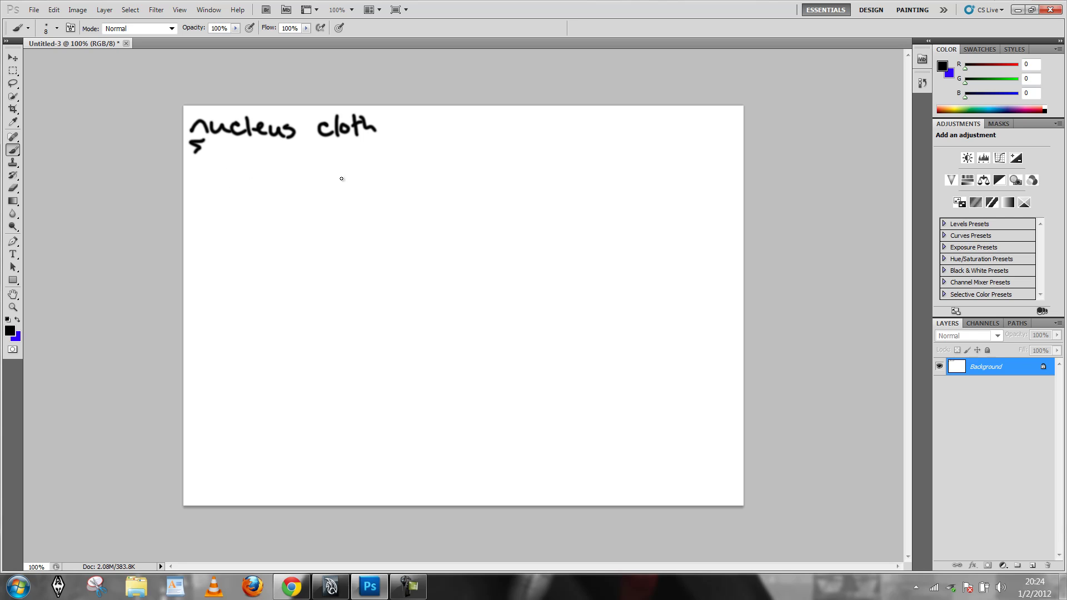
Step: Draw two black rectangles side by side below the heading, splitting the right one with a diagonal from upper left to lower right
{"action": "mouse_move", "coordinate": [343, 181]}
{"action": "left_mouse_down"}
{"action": "mouse_move", "coordinate": [201, 187]}
{"action": "mouse_move", "coordinate": [200, 239]}
{"action": "mouse_move", "coordinate": [201, 290]}
{"action": "mouse_move", "coordinate": [348, 296]}
{"action": "left_mouse_up"}
{"action": "left_click_drag", "start_coordinate": [344, 182], "coordinate": [346, 296]}
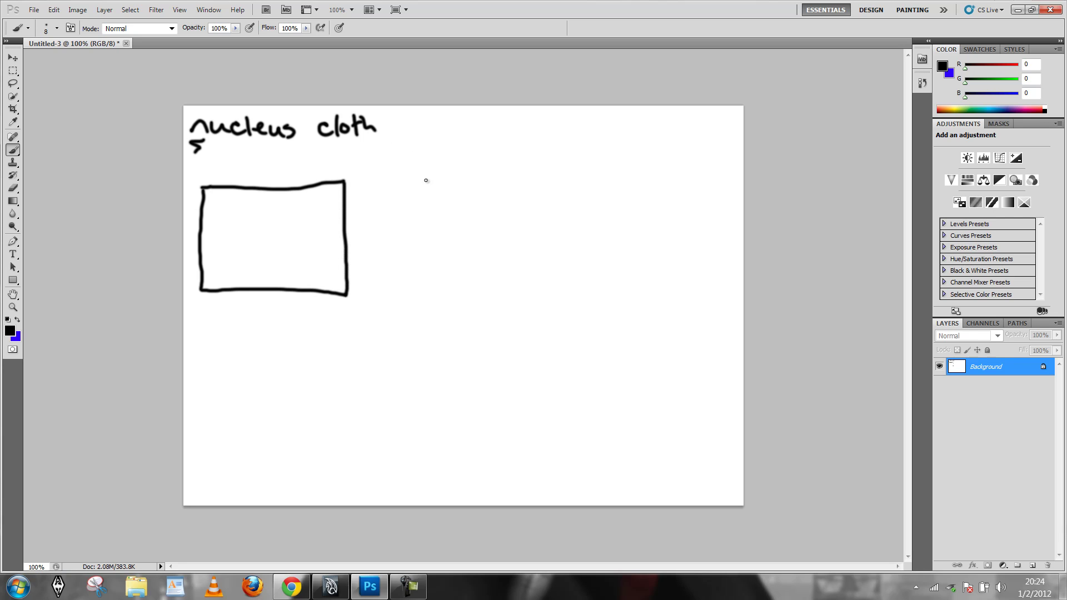
{"action": "left_click_drag", "start_coordinate": [416, 181], "coordinate": [562, 178]}
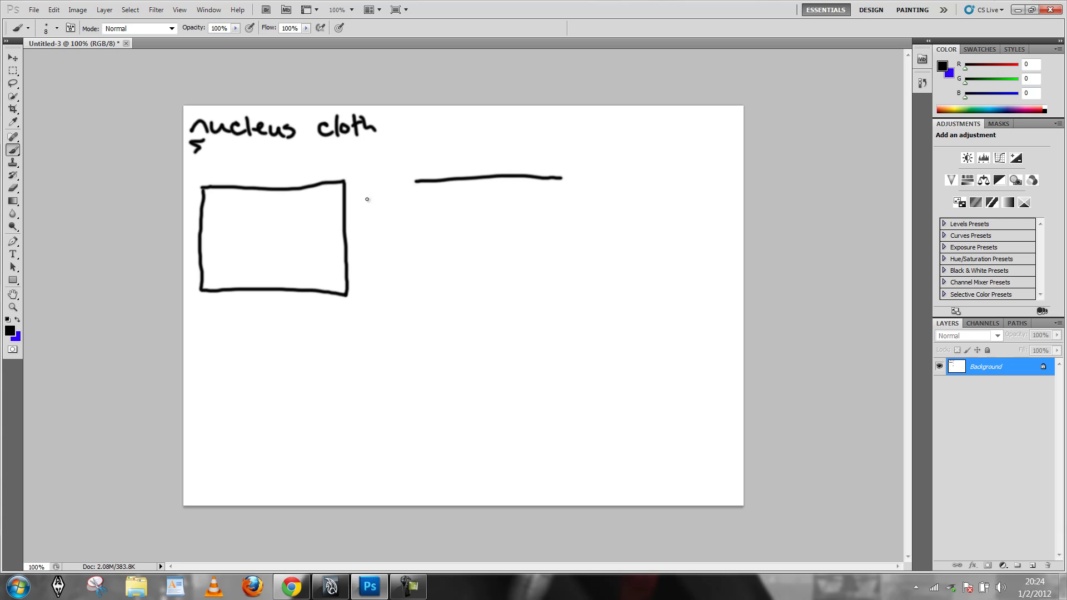
{"action": "mouse_move", "coordinate": [414, 182]}
{"action": "left_mouse_down"}
{"action": "mouse_move", "coordinate": [421, 299]}
{"action": "mouse_move", "coordinate": [572, 291]}
{"action": "left_mouse_up"}
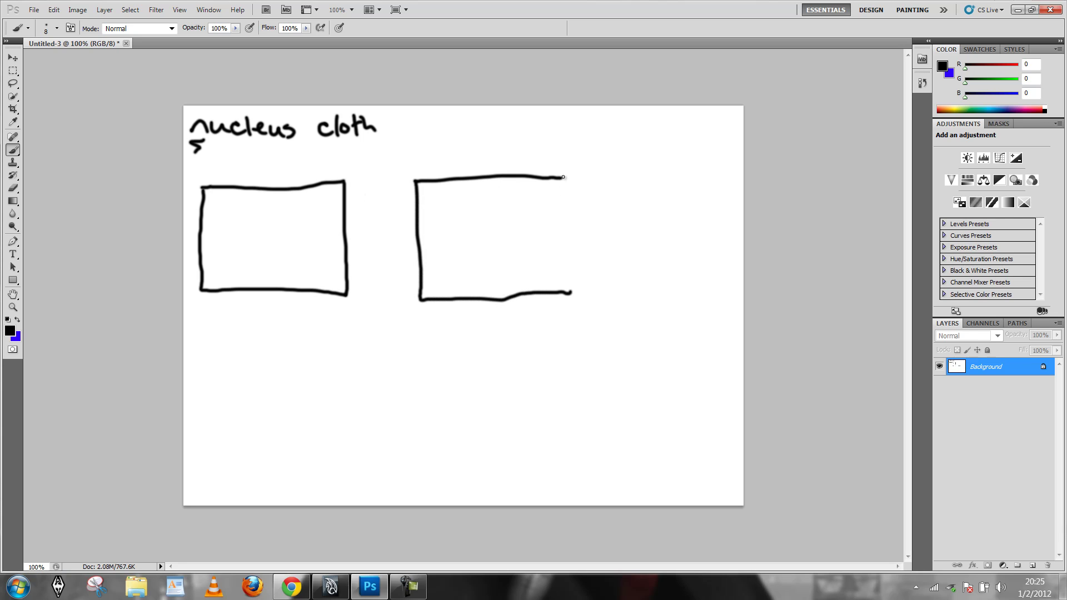
{"action": "left_click_drag", "start_coordinate": [562, 177], "coordinate": [565, 291]}
{"action": "left_click_drag", "start_coordinate": [414, 181], "coordinate": [567, 292]}
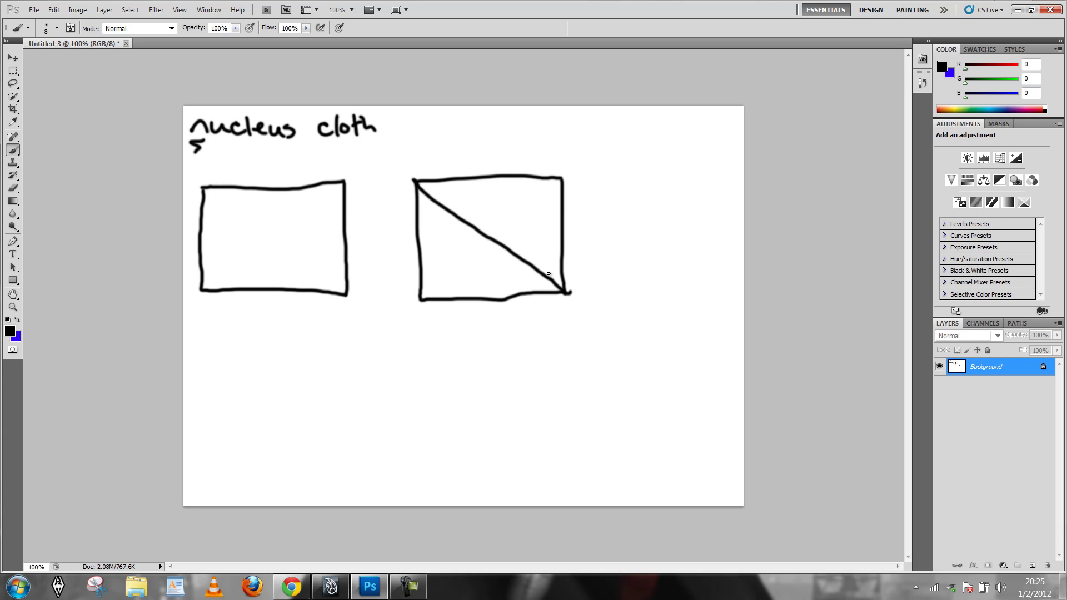
Step: Set the brush color to blue (3000ff) and dot all four corners of both rectangles
{"action": "left_click", "coordinate": [18, 320]}
{"action": "left_click", "coordinate": [10, 331]}
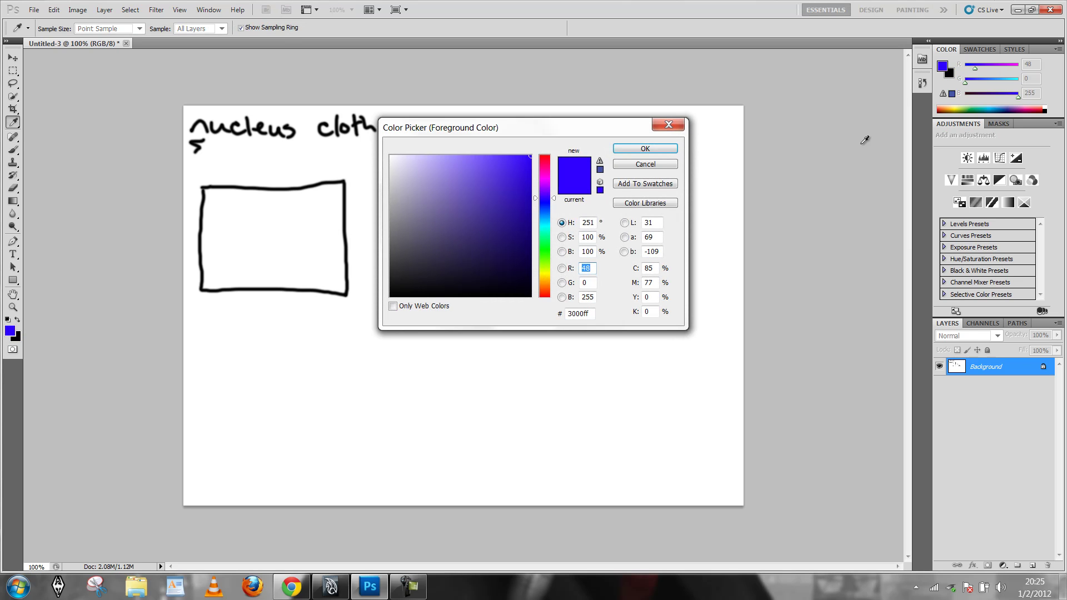
{"action": "left_click", "coordinate": [656, 150]}
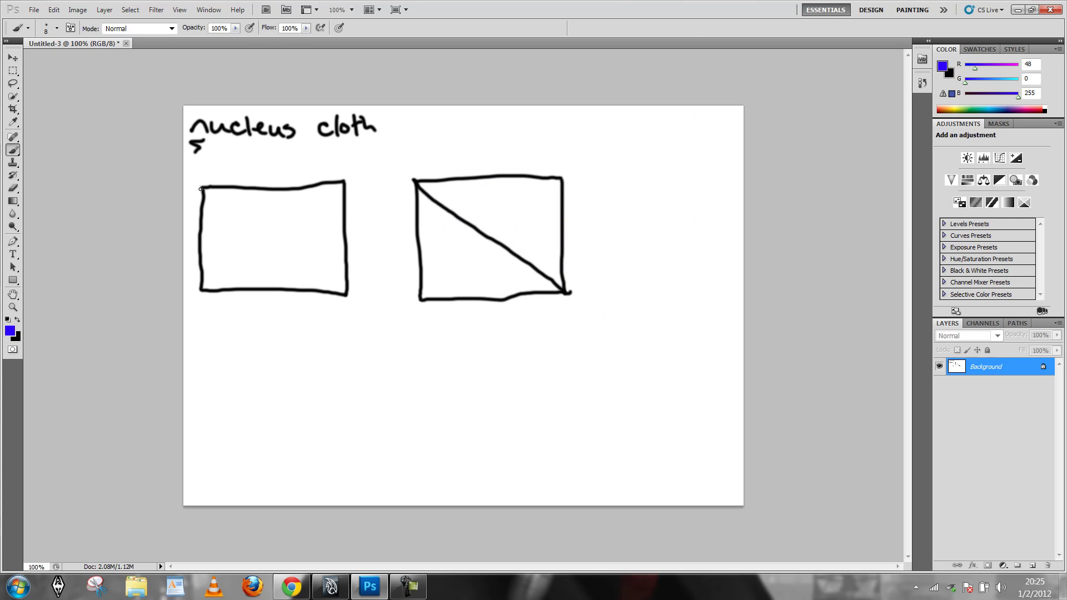
{"action": "left_click", "coordinate": [202, 188]}
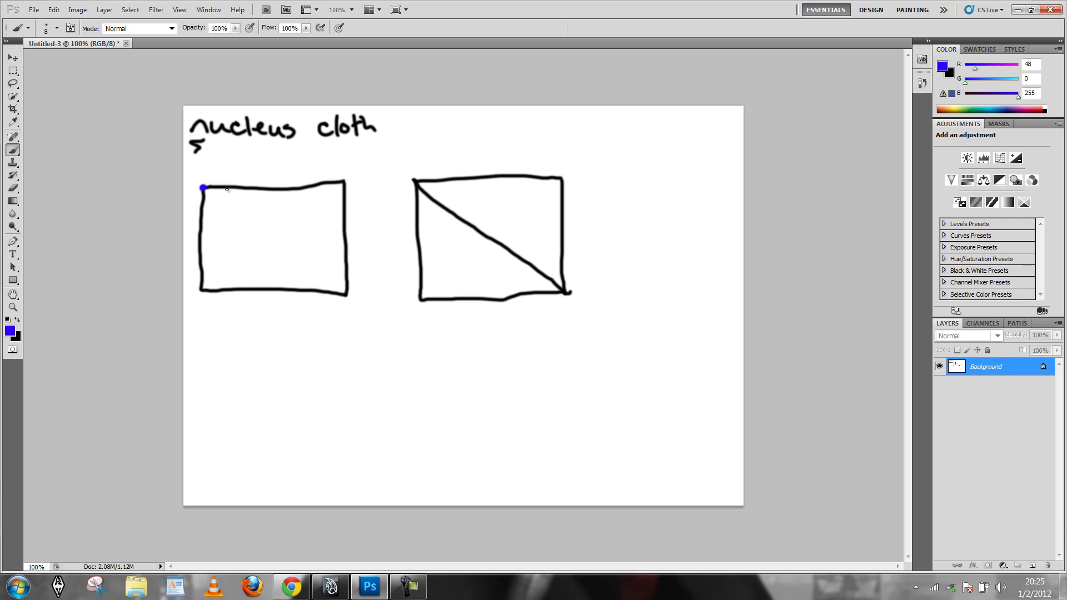
{"action": "left_click", "coordinate": [342, 183]}
{"action": "left_click", "coordinate": [345, 294]}
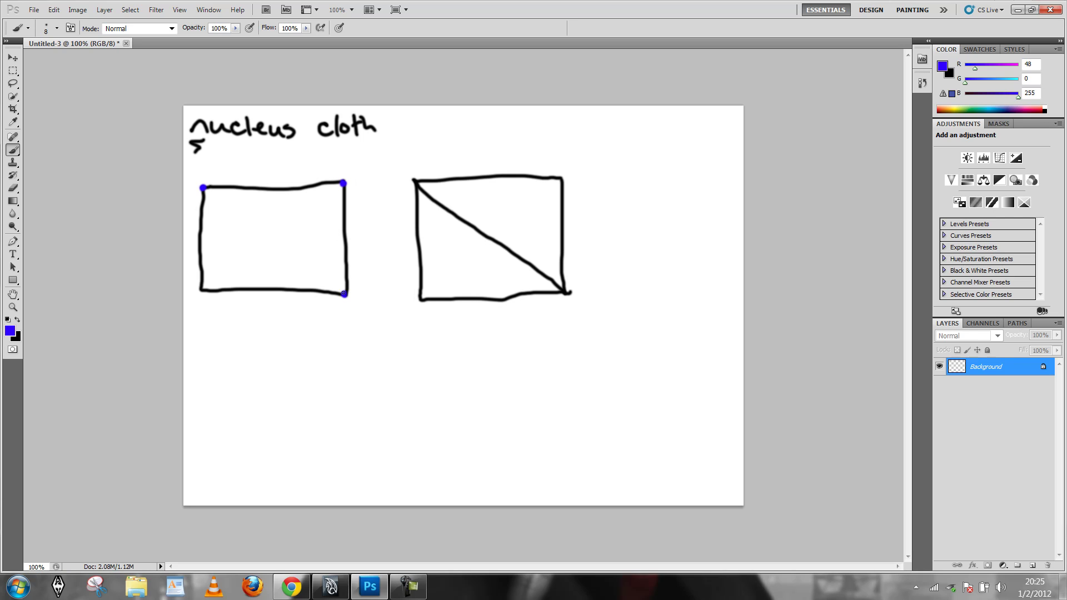
{"action": "left_click", "coordinate": [201, 290]}
{"action": "left_click", "coordinate": [558, 178]}
{"action": "left_click", "coordinate": [564, 290]}
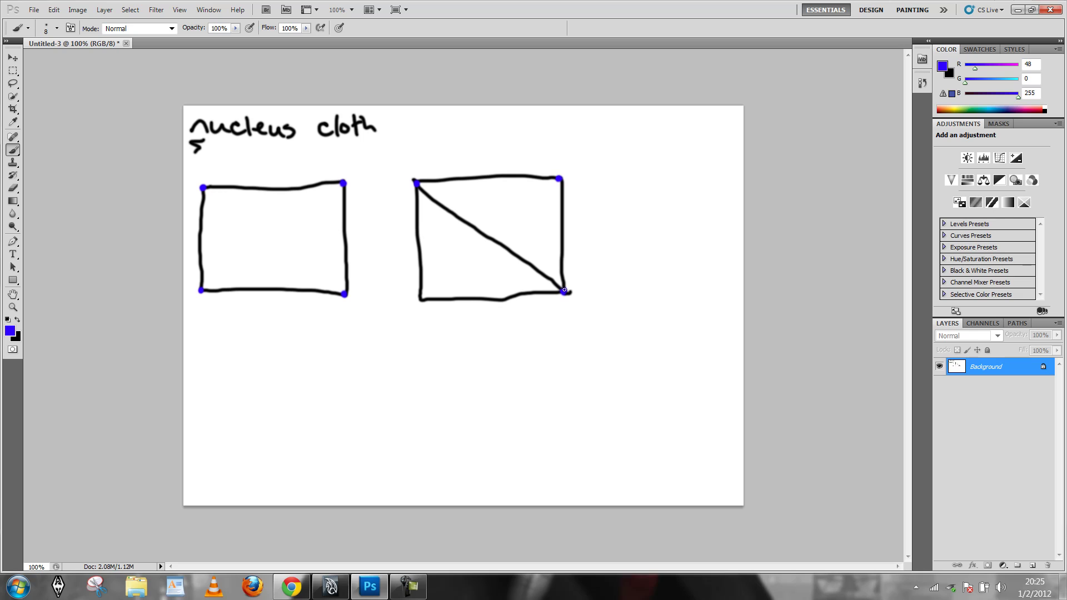
{"action": "left_click", "coordinate": [420, 299]}
Step: Handwrite the blue label "Particle" between the rectangles, with arrows pointing to a corner dot on each
{"action": "mouse_move", "coordinate": [348, 301]}
{"action": "left_mouse_down"}
{"action": "mouse_move", "coordinate": [327, 336]}
{"action": "mouse_move", "coordinate": [391, 339]}
{"action": "left_mouse_up"}
{"action": "left_click", "coordinate": [378, 322]}
{"action": "mouse_move", "coordinate": [403, 322]}
{"action": "left_mouse_down"}
{"action": "mouse_move", "coordinate": [402, 339]}
{"action": "mouse_move", "coordinate": [420, 340]}
{"action": "mouse_move", "coordinate": [414, 300]}
{"action": "mouse_move", "coordinate": [419, 312]}
{"action": "left_mouse_up"}
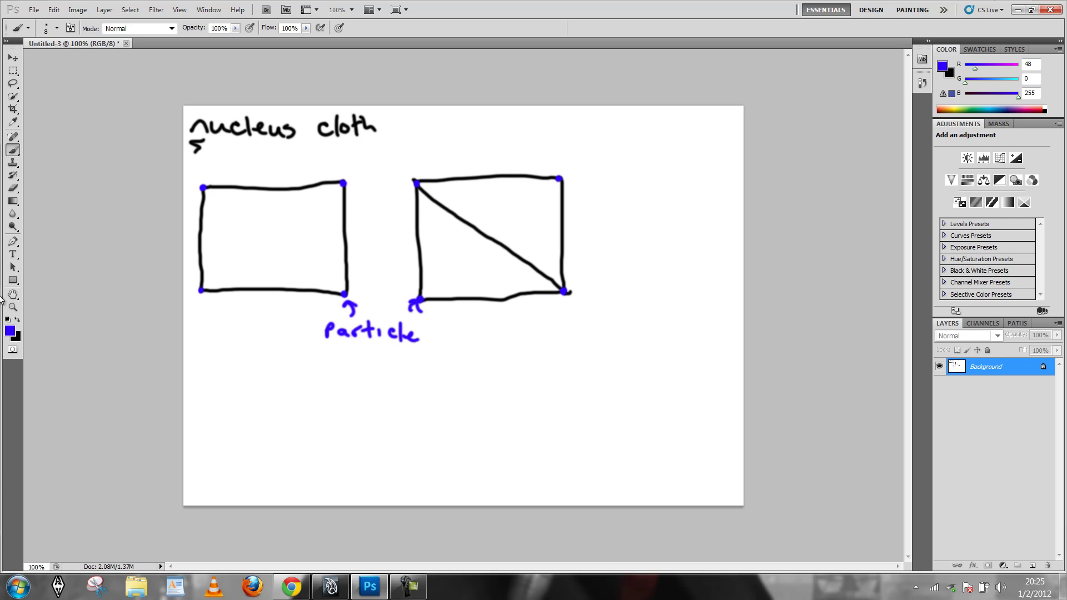
Step: Set the brush color to red (ff0000) and trace all four edges of the left rectangle
{"action": "left_click", "coordinate": [17, 321]}
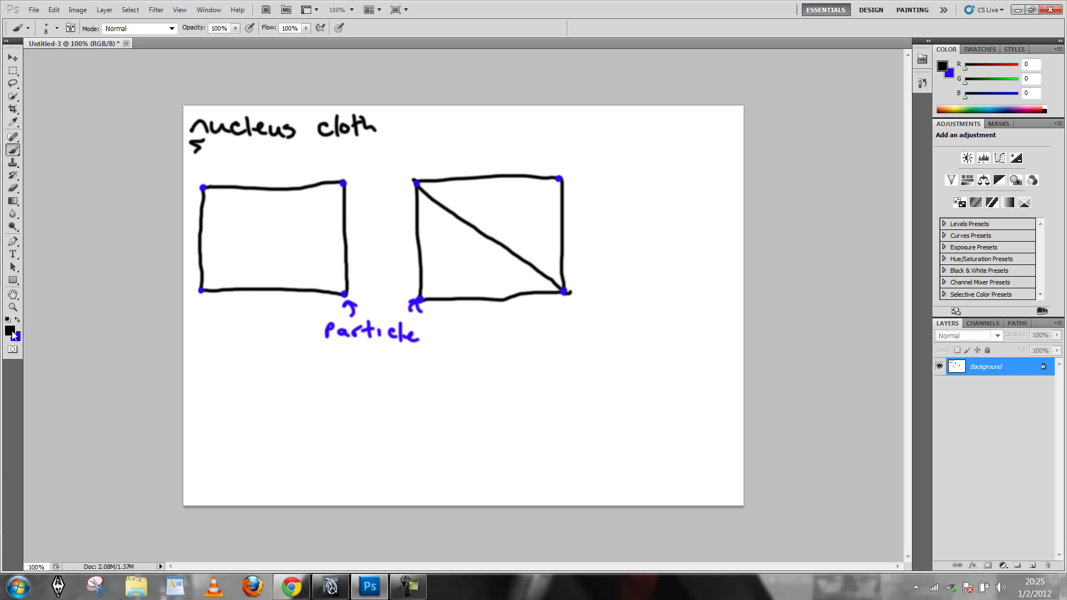
{"action": "left_click", "coordinate": [10, 331]}
{"action": "left_click", "coordinate": [531, 156]}
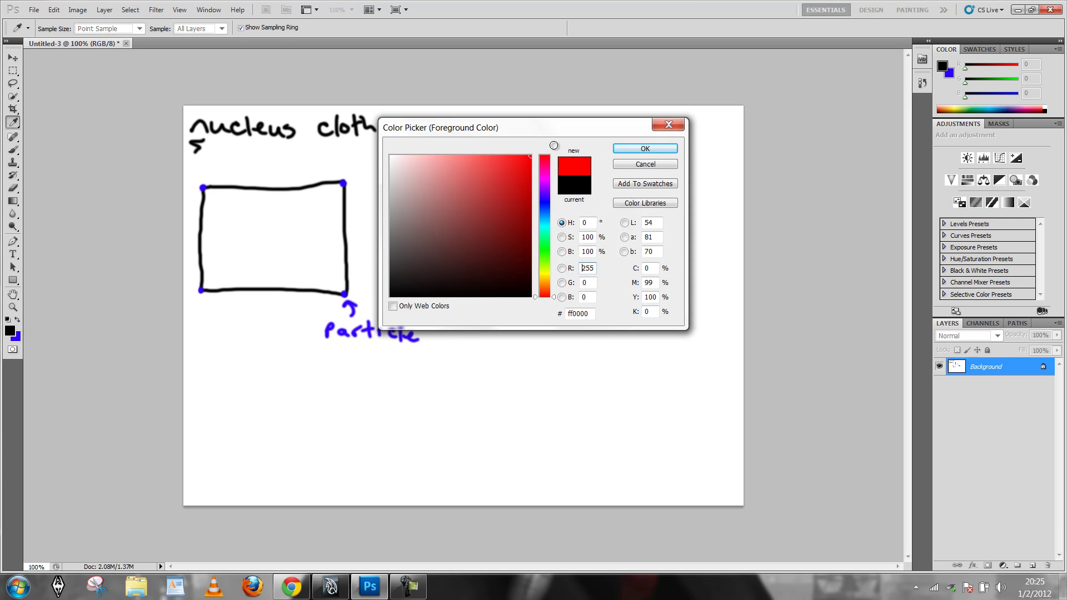
{"action": "left_click", "coordinate": [667, 146]}
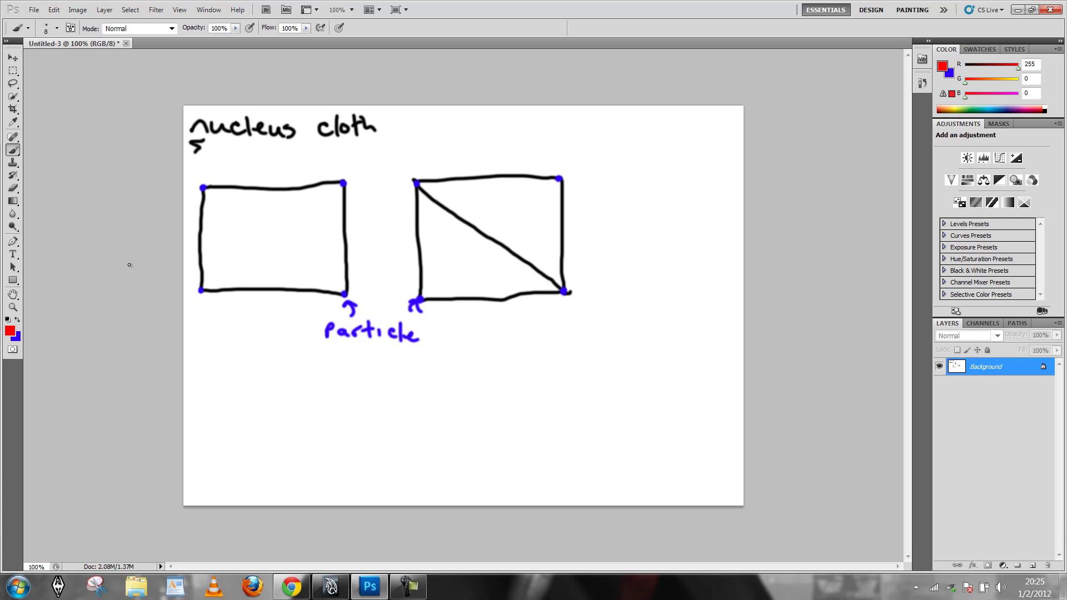
{"action": "mouse_move", "coordinate": [203, 189]}
{"action": "left_mouse_down"}
{"action": "mouse_move", "coordinate": [208, 293]}
{"action": "mouse_move", "coordinate": [265, 283]}
{"action": "mouse_move", "coordinate": [342, 294]}
{"action": "left_mouse_up"}
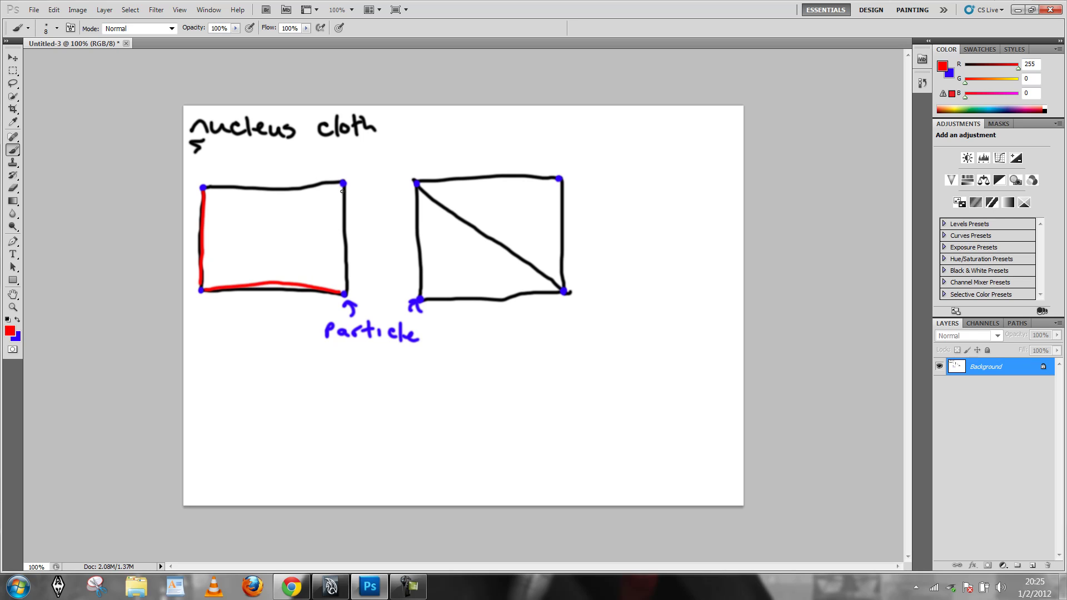
{"action": "left_click_drag", "start_coordinate": [343, 191], "coordinate": [344, 290]}
{"action": "left_click_drag", "start_coordinate": [337, 183], "coordinate": [212, 186]}
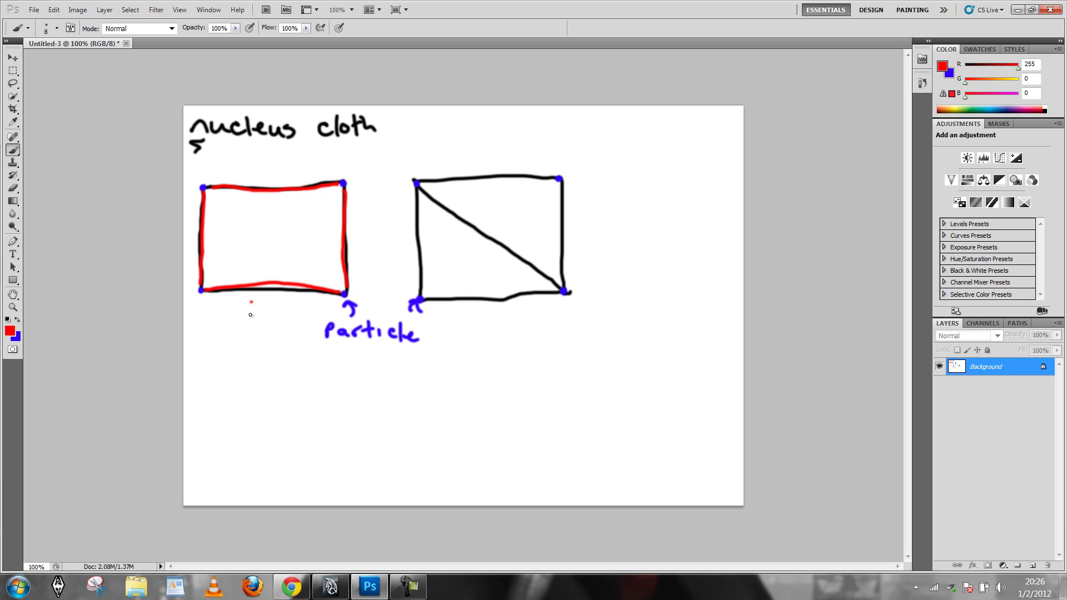
Step: Draw a red arrow pointing up to the left rectangle's lower edge and handwrite "link" below it
{"action": "mouse_move", "coordinate": [251, 303]}
{"action": "left_mouse_down"}
{"action": "mouse_move", "coordinate": [249, 321]}
{"action": "mouse_move", "coordinate": [244, 307]}
{"action": "left_mouse_up"}
{"action": "mouse_move", "coordinate": [250, 299]}
{"action": "left_mouse_down"}
{"action": "mouse_move", "coordinate": [261, 308]}
{"action": "mouse_move", "coordinate": [219, 348]}
{"action": "mouse_move", "coordinate": [239, 349]}
{"action": "left_mouse_up"}
{"action": "left_click", "coordinate": [225, 333]}
{"action": "mouse_move", "coordinate": [248, 334]}
{"action": "left_mouse_down"}
{"action": "mouse_move", "coordinate": [247, 349]}
{"action": "mouse_move", "coordinate": [261, 350]}
{"action": "left_mouse_up"}
Step: Trace the right rectangle's four edges and diagonal in red, and mark the diagonal with an arrow labelled "+1"
{"action": "left_click_drag", "start_coordinate": [418, 181], "coordinate": [555, 178]}
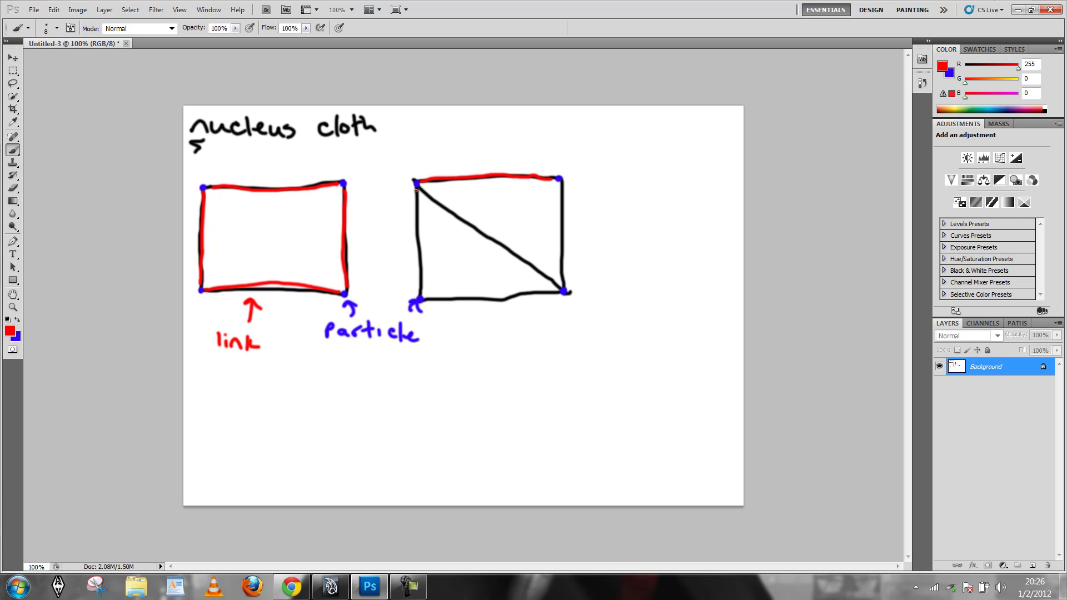
{"action": "left_click_drag", "start_coordinate": [416, 191], "coordinate": [421, 298]}
{"action": "left_click_drag", "start_coordinate": [419, 189], "coordinate": [562, 289]}
{"action": "left_click_drag", "start_coordinate": [560, 179], "coordinate": [556, 284]}
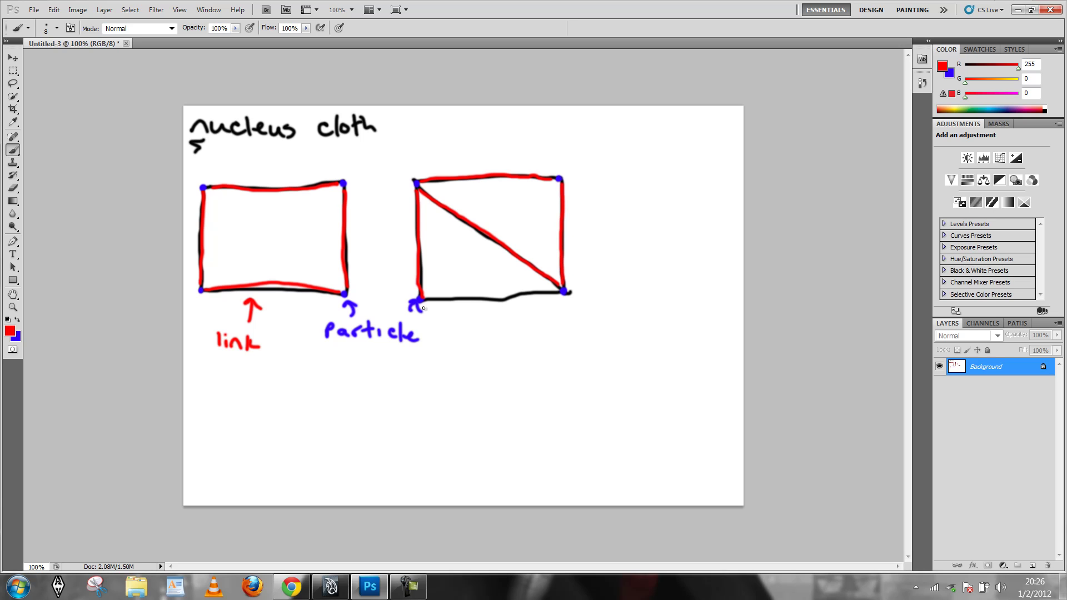
{"action": "left_click_drag", "start_coordinate": [423, 300], "coordinate": [562, 291]}
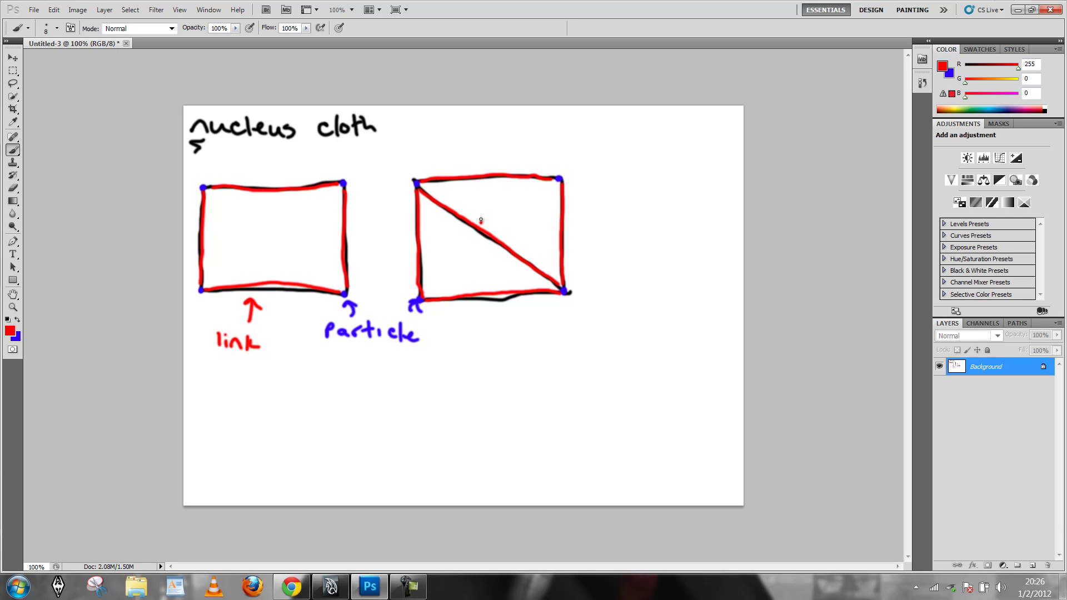
{"action": "mouse_move", "coordinate": [491, 212]}
{"action": "left_mouse_down"}
{"action": "mouse_move", "coordinate": [480, 222]}
{"action": "mouse_move", "coordinate": [500, 203]}
{"action": "mouse_move", "coordinate": [506, 214]}
{"action": "left_mouse_up"}
Step: Draw two crossing dashed red diagonals in the left rectangle and extend them slightly beyond all four corners
{"action": "mouse_move", "coordinate": [209, 193]}
{"action": "left_mouse_down"}
{"action": "mouse_move", "coordinate": [265, 223]}
{"action": "mouse_move", "coordinate": [327, 276]}
{"action": "left_mouse_up"}
{"action": "left_click_drag", "start_coordinate": [332, 280], "coordinate": [344, 291]}
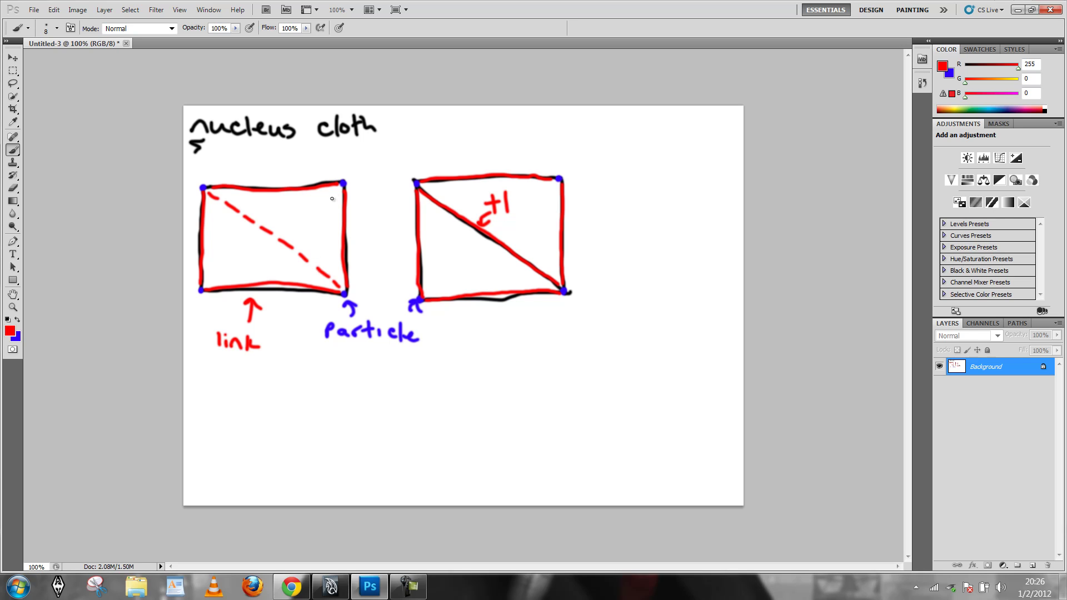
{"action": "left_click_drag", "start_coordinate": [340, 190], "coordinate": [282, 228]}
{"action": "mouse_move", "coordinate": [280, 231]}
{"action": "left_mouse_down"}
{"action": "mouse_move", "coordinate": [230, 287]}
{"action": "mouse_move", "coordinate": [235, 270]}
{"action": "mouse_move", "coordinate": [208, 286]}
{"action": "left_mouse_up"}
{"action": "left_click_drag", "start_coordinate": [352, 177], "coordinate": [375, 163]}
{"action": "left_click_drag", "start_coordinate": [196, 177], "coordinate": [190, 169]}
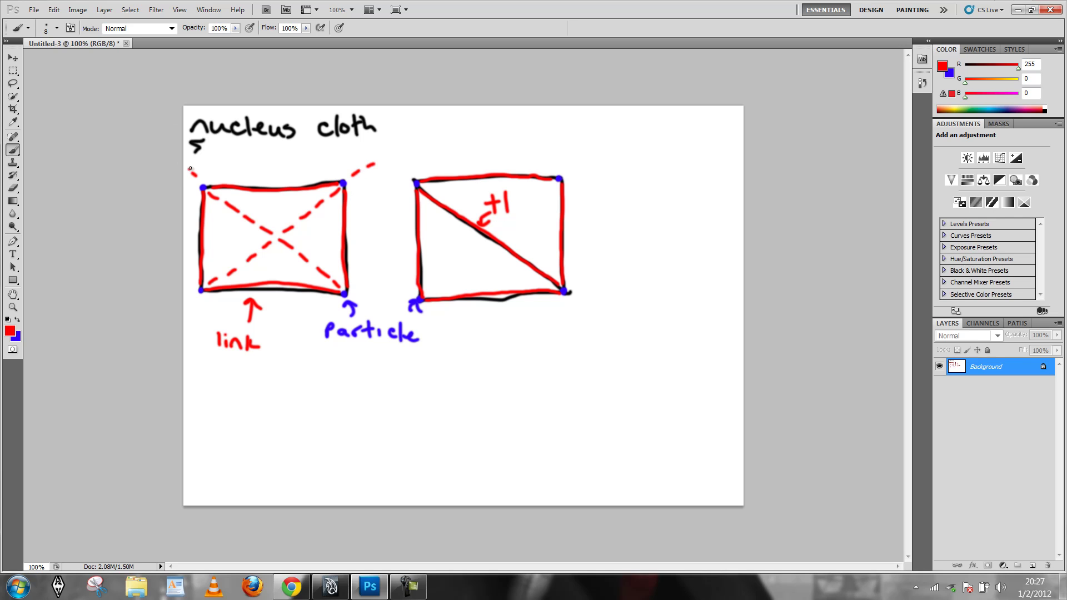
{"action": "left_click_drag", "start_coordinate": [193, 304], "coordinate": [187, 309]}
{"action": "left_click_drag", "start_coordinate": [360, 303], "coordinate": [372, 315]}
Step: Handwrite "cross links" in red above the left rectangle, with an arrow pointing to a dashed diagonal
{"action": "mouse_move", "coordinate": [352, 158]}
{"action": "left_mouse_down"}
{"action": "mouse_move", "coordinate": [298, 157]}
{"action": "mouse_move", "coordinate": [332, 146]}
{"action": "mouse_move", "coordinate": [325, 160]}
{"action": "mouse_move", "coordinate": [349, 147]}
{"action": "mouse_move", "coordinate": [366, 155]}
{"action": "mouse_move", "coordinate": [376, 140]}
{"action": "mouse_move", "coordinate": [389, 146]}
{"action": "mouse_move", "coordinate": [380, 157]}
{"action": "left_mouse_up"}
{"action": "mouse_move", "coordinate": [310, 160]}
{"action": "left_mouse_down"}
{"action": "mouse_move", "coordinate": [315, 205]}
{"action": "mouse_move", "coordinate": [318, 192]}
{"action": "left_mouse_up"}
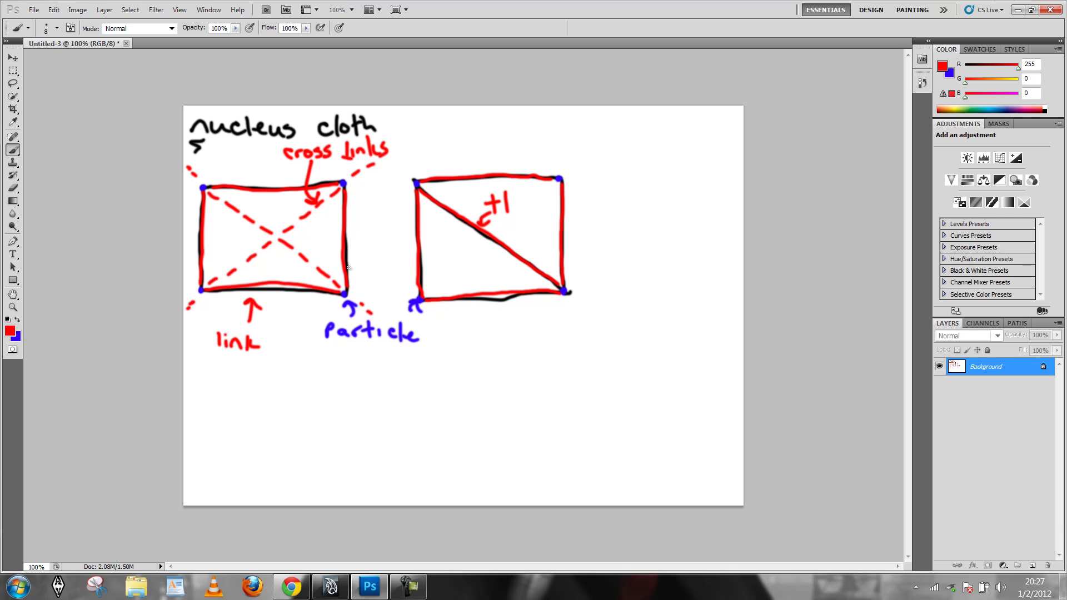
Step: Draw red arcs across the dashed diagonals at the left rectangle's lower-right, upper-right and upper-left corners
{"action": "left_click_drag", "start_coordinate": [364, 267], "coordinate": [330, 285]}
{"action": "left_click_drag", "start_coordinate": [323, 167], "coordinate": [364, 222]}
{"action": "left_click_drag", "start_coordinate": [230, 176], "coordinate": [218, 205]}
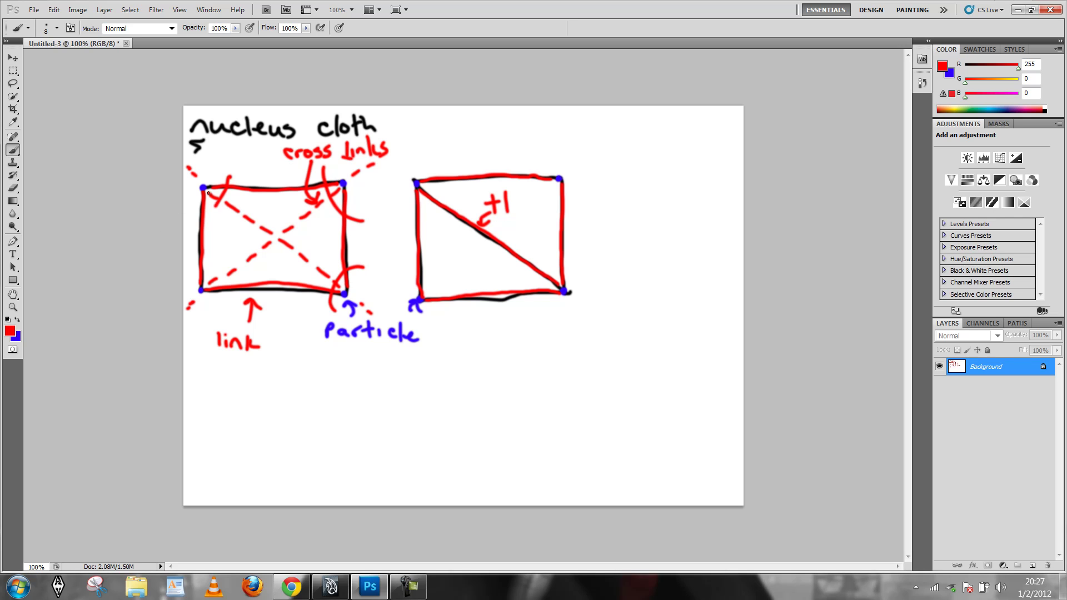
Step: Draw red arcs across the dashed diagonals at the left rectangle's upper-left and lower-left corners
{"action": "mouse_move", "coordinate": [222, 180]}
{"action": "left_mouse_down"}
{"action": "mouse_move", "coordinate": [206, 215]}
{"action": "mouse_move", "coordinate": [185, 220]}
{"action": "left_mouse_up"}
{"action": "left_click_drag", "start_coordinate": [198, 263], "coordinate": [223, 306]}
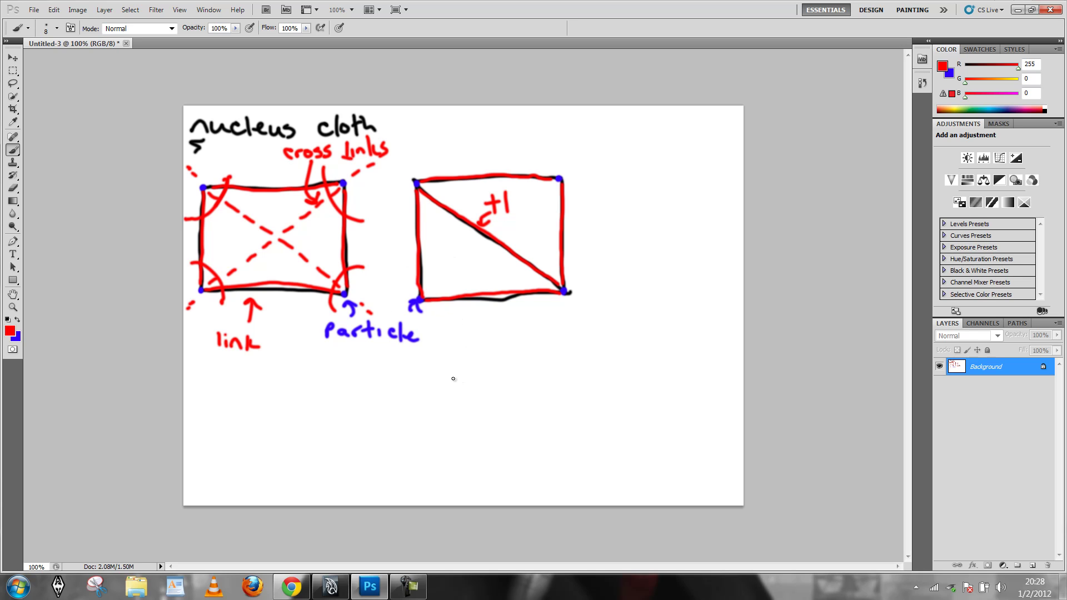
Step: Handwrite in red "+ sim faster" below the right rectangle and "+increased stability" below the left rectangle
{"action": "mouse_move", "coordinate": [446, 331]}
{"action": "left_mouse_down"}
{"action": "mouse_move", "coordinate": [447, 352]}
{"action": "mouse_move", "coordinate": [440, 342]}
{"action": "mouse_move", "coordinate": [516, 349]}
{"action": "mouse_move", "coordinate": [541, 329]}
{"action": "mouse_move", "coordinate": [535, 353]}
{"action": "left_mouse_up"}
{"action": "mouse_move", "coordinate": [531, 345]}
{"action": "left_mouse_down"}
{"action": "mouse_move", "coordinate": [568, 350]}
{"action": "mouse_move", "coordinate": [572, 329]}
{"action": "mouse_move", "coordinate": [577, 348]}
{"action": "mouse_move", "coordinate": [566, 344]}
{"action": "mouse_move", "coordinate": [607, 340]}
{"action": "left_mouse_up"}
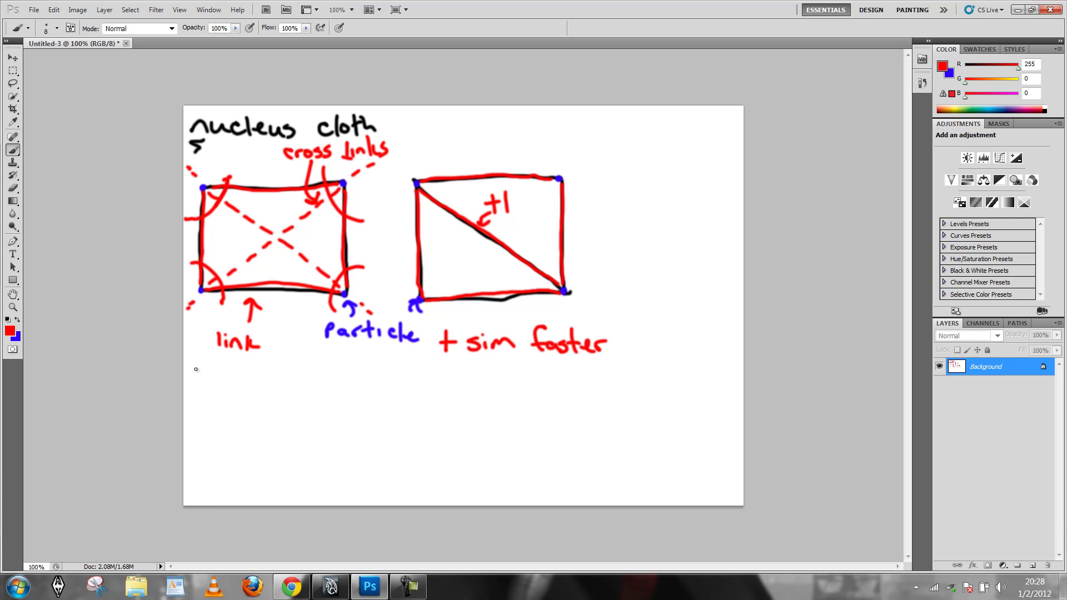
{"action": "mouse_move", "coordinate": [204, 374]}
{"action": "left_mouse_down"}
{"action": "mouse_move", "coordinate": [204, 396]}
{"action": "mouse_move", "coordinate": [214, 383]}
{"action": "mouse_move", "coordinate": [220, 396]}
{"action": "mouse_move", "coordinate": [262, 383]}
{"action": "mouse_move", "coordinate": [298, 396]}
{"action": "left_mouse_up"}
{"action": "left_click_drag", "start_coordinate": [304, 391], "coordinate": [328, 391]}
{"action": "mouse_move", "coordinate": [225, 410]}
{"action": "left_mouse_down"}
{"action": "mouse_move", "coordinate": [214, 421]}
{"action": "mouse_move", "coordinate": [240, 412]}
{"action": "left_mouse_up"}
{"action": "mouse_move", "coordinate": [248, 415]}
{"action": "left_mouse_down"}
{"action": "mouse_move", "coordinate": [239, 423]}
{"action": "mouse_move", "coordinate": [256, 423]}
{"action": "left_mouse_up"}
{"action": "left_click_drag", "start_coordinate": [256, 418], "coordinate": [269, 426]}
{"action": "left_click", "coordinate": [266, 416]}
{"action": "mouse_move", "coordinate": [277, 403]}
{"action": "left_mouse_down"}
{"action": "mouse_move", "coordinate": [277, 424]}
{"action": "mouse_move", "coordinate": [292, 415]}
{"action": "mouse_move", "coordinate": [301, 435]}
{"action": "left_mouse_up"}
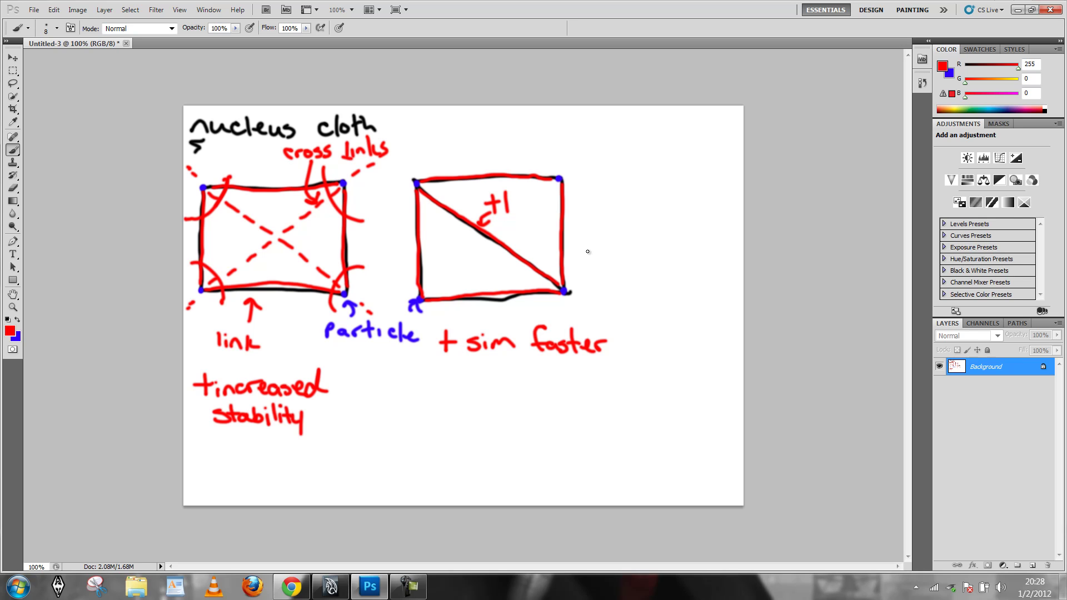
Step: Draw a red arrow and a sad face beside the right rectangle, with the arrow pointing at it
{"action": "mouse_move", "coordinate": [591, 269]}
{"action": "left_mouse_down"}
{"action": "mouse_move", "coordinate": [595, 259]}
{"action": "mouse_move", "coordinate": [582, 258]}
{"action": "mouse_move", "coordinate": [616, 265]}
{"action": "left_mouse_up"}
{"action": "left_click_drag", "start_coordinate": [625, 249], "coordinate": [638, 286]}
Step: Switch to Maya and rename the quad plane pPlane1 as quadMesh
{"action": "left_click", "coordinate": [333, 588]}
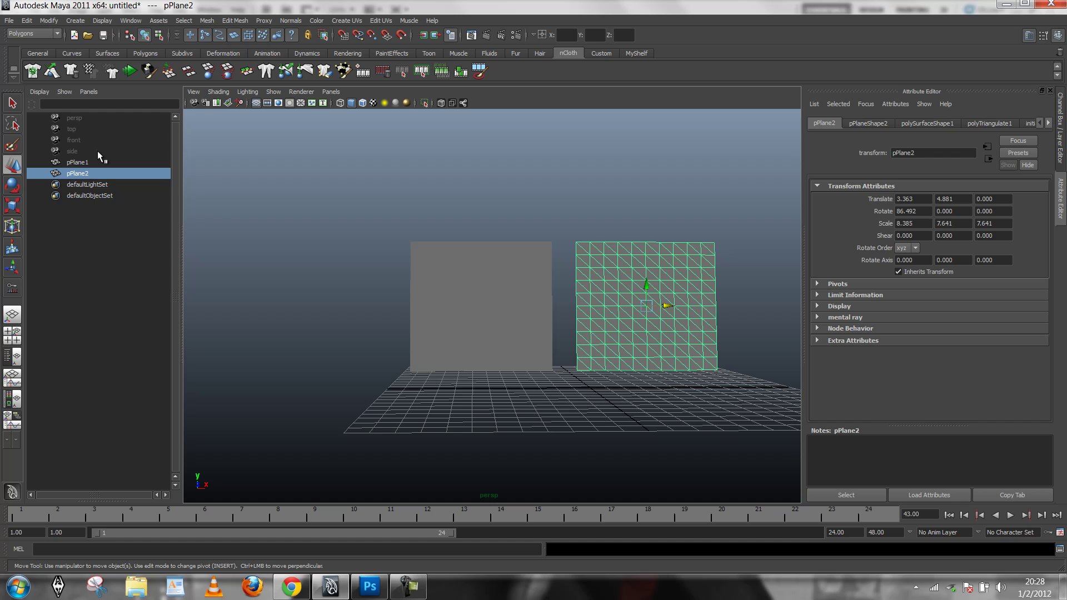
{"action": "left_click", "coordinate": [83, 162]}
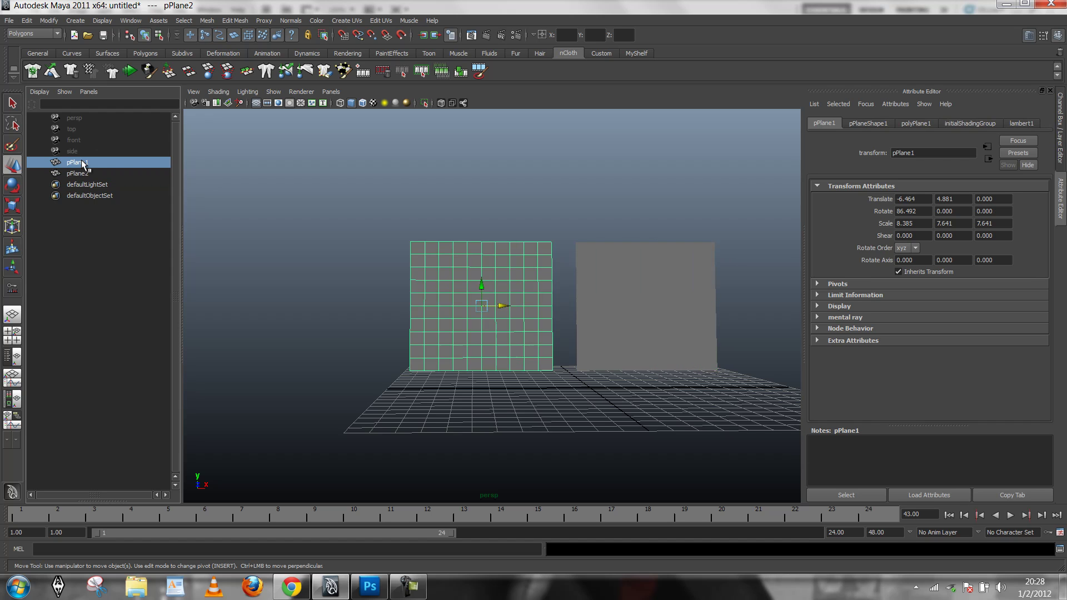
{"action": "double_click", "coordinate": [84, 161]}
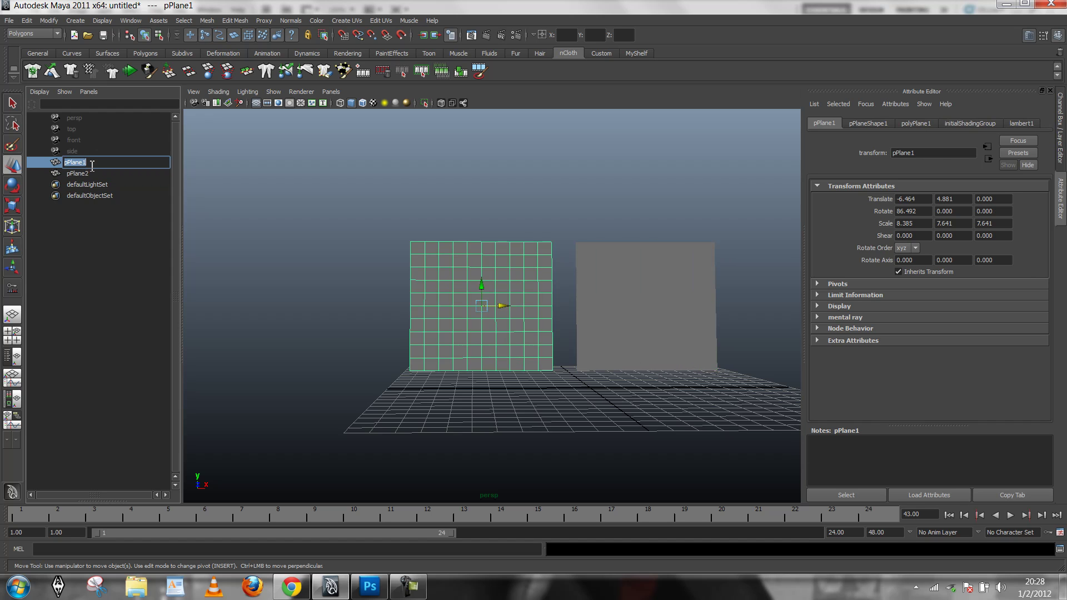
{"action": "type", "text": "quadMesh"}
{"action": "key", "text": "Return"}
Step: Rename the triangulated plane pPlane2 as triMesh
{"action": "left_click", "coordinate": [78, 173]}
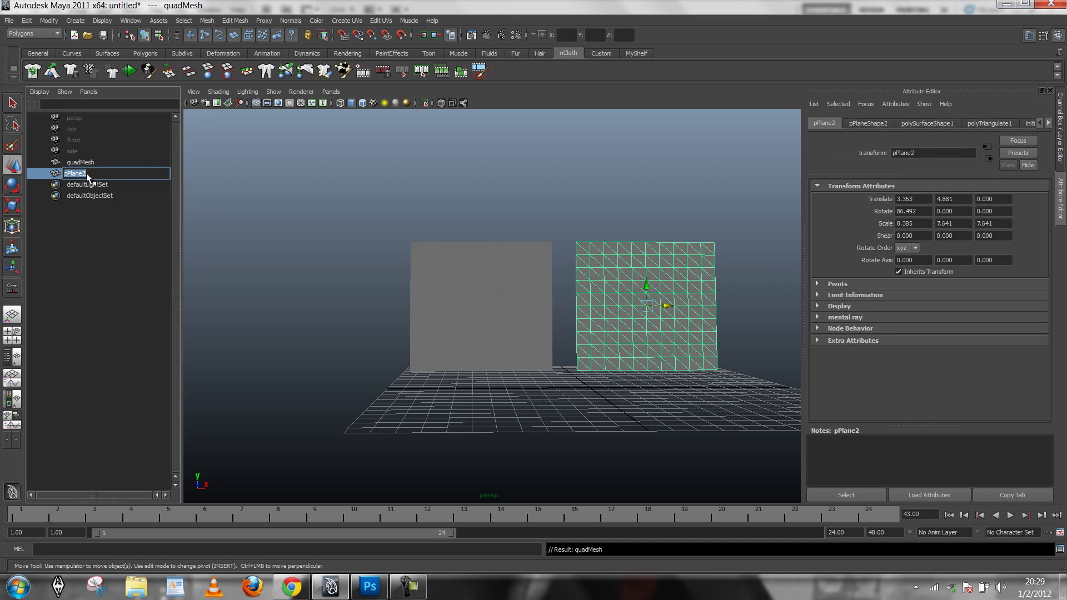
{"action": "double_click", "coordinate": [89, 174]}
{"action": "type", "text": "triMesh"}
{"action": "key", "text": "Return"}
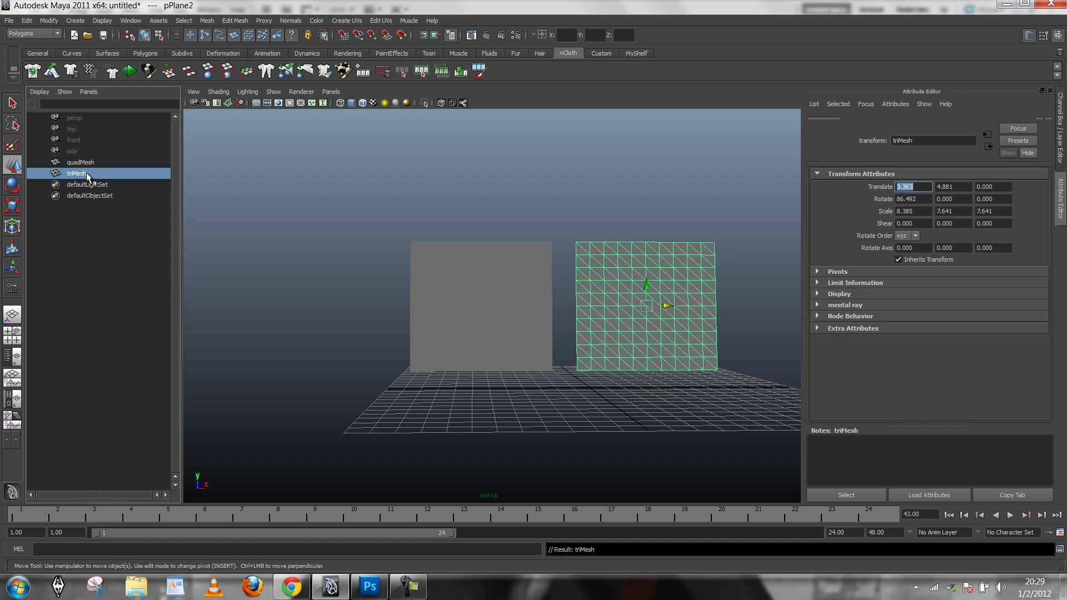
Step: Center the pivot, freeze the transformations and delete the construction history of quadMesh
{"action": "left_click", "coordinate": [83, 163]}
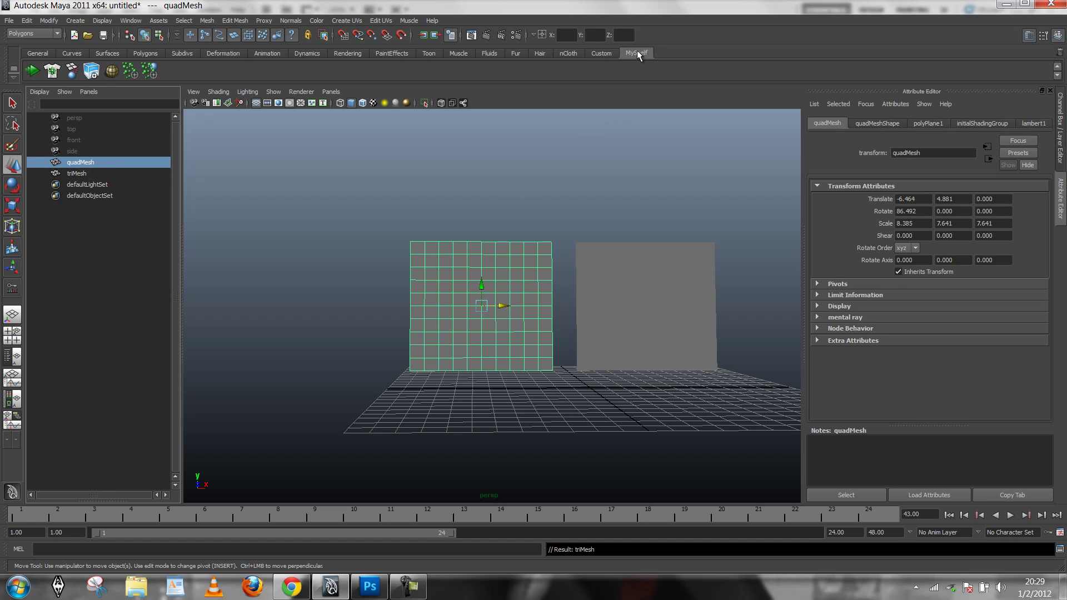
{"action": "left_click", "coordinate": [601, 53]}
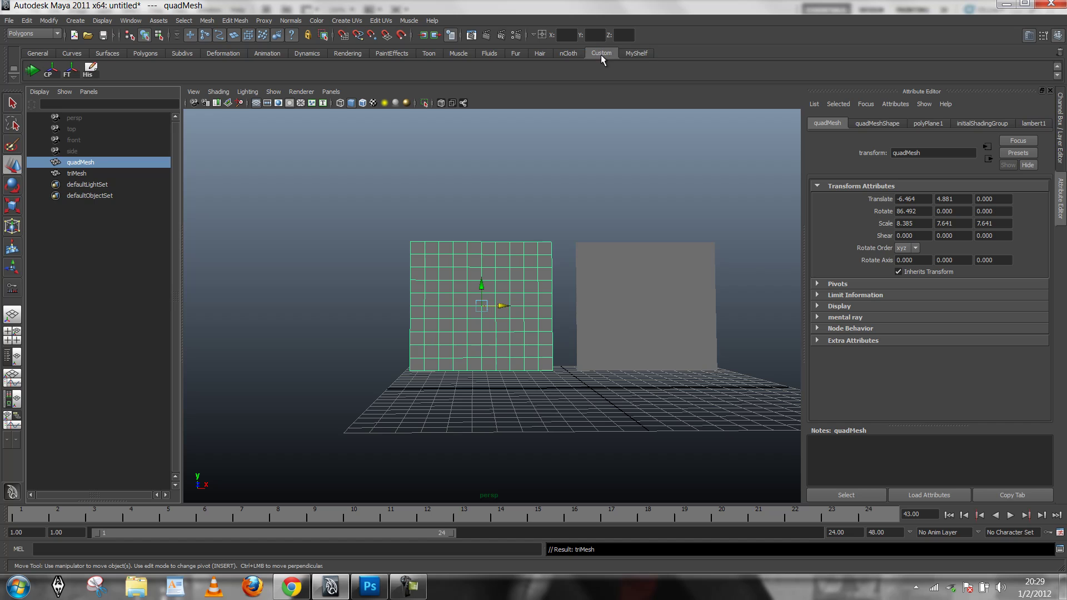
{"action": "left_click", "coordinate": [49, 73]}
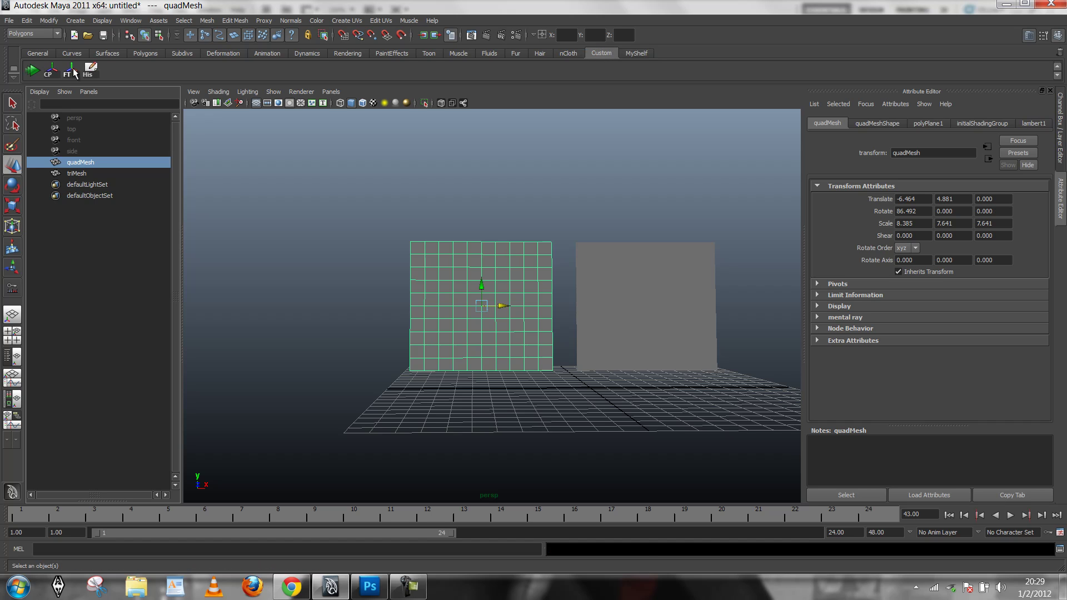
{"action": "left_click", "coordinate": [70, 71]}
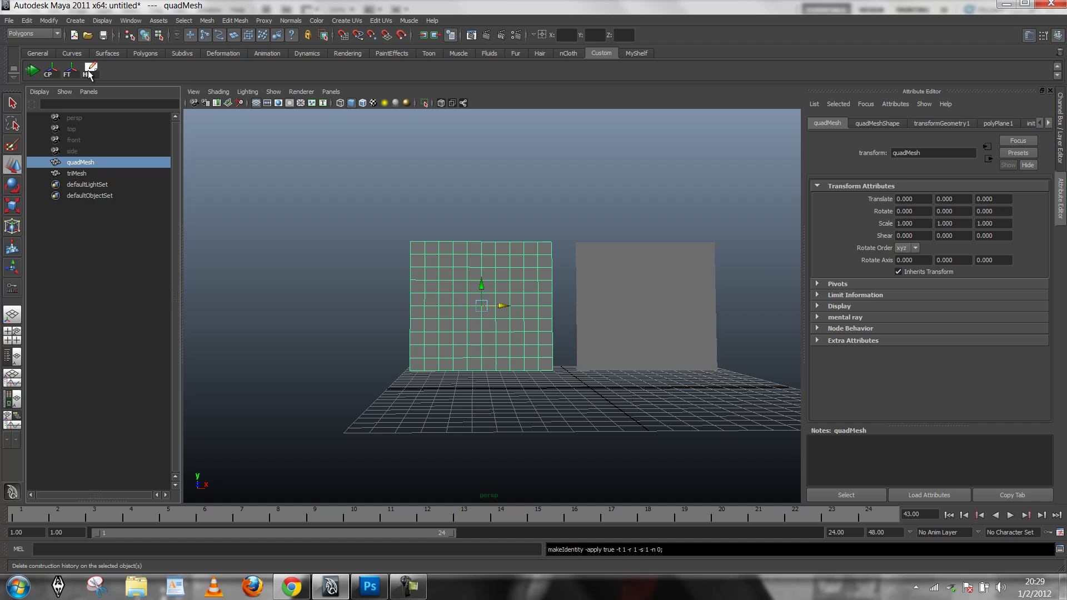
{"action": "left_click", "coordinate": [88, 73]}
Step: Freeze the transformations and delete the construction history of triMesh, and check the cleaned attributes of both planes
{"action": "left_click", "coordinate": [626, 267]}
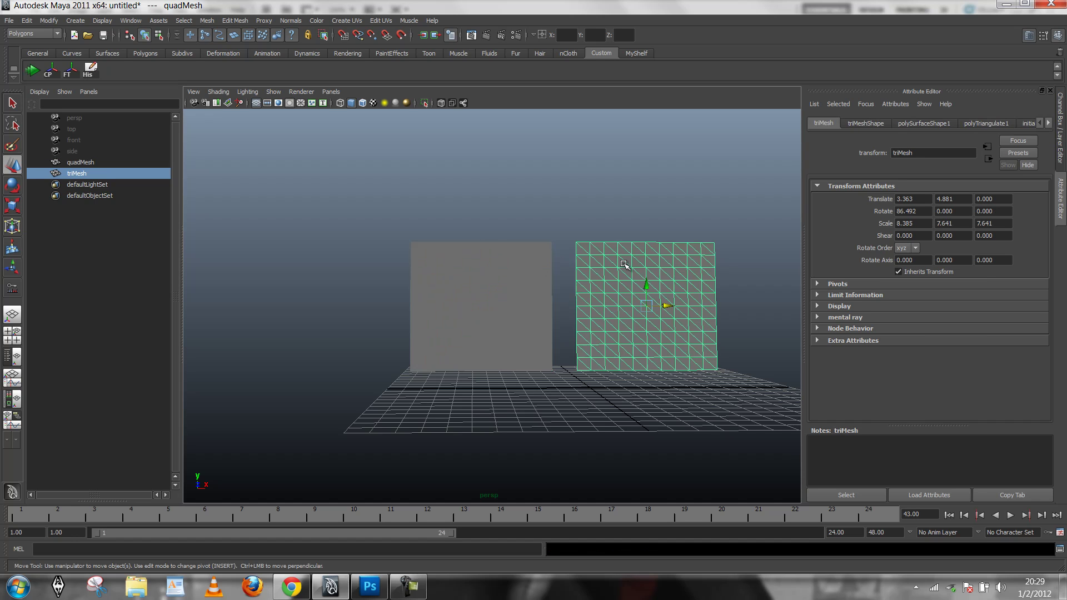
{"action": "left_click", "coordinate": [68, 72]}
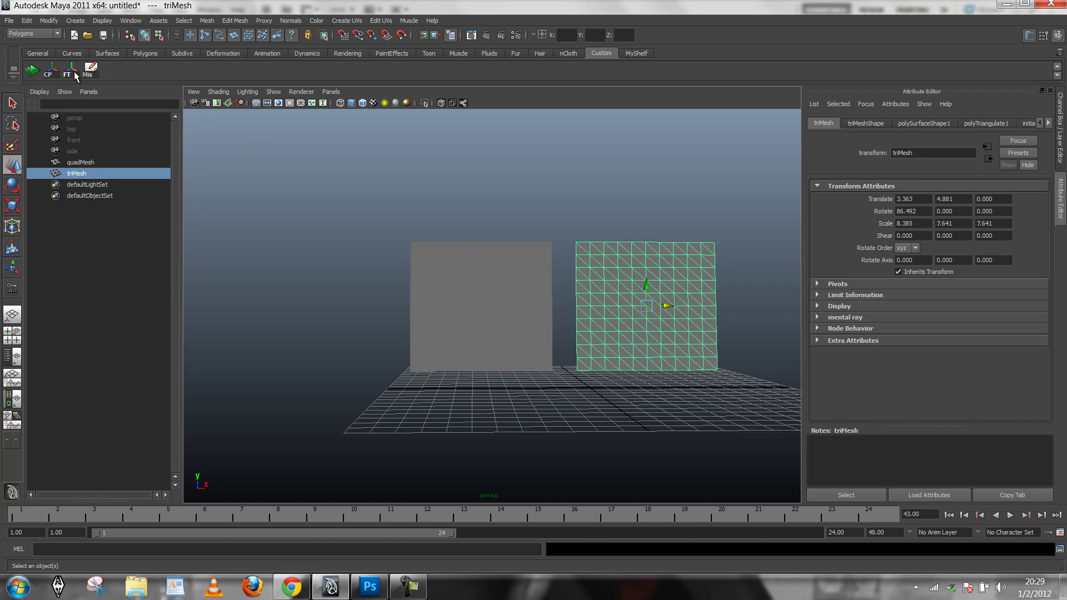
{"action": "left_click", "coordinate": [87, 72]}
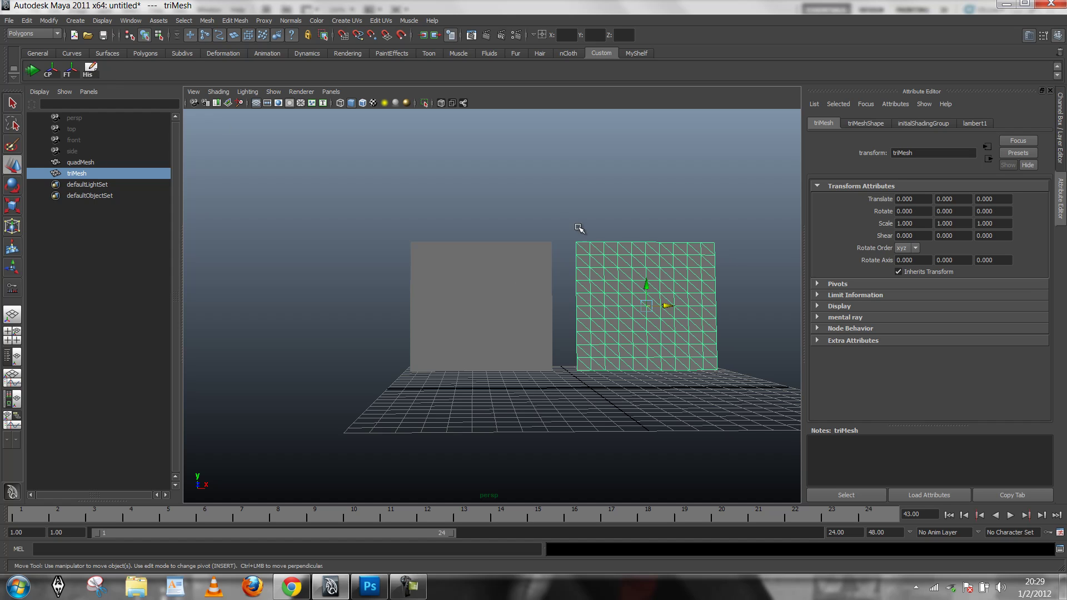
{"action": "left_click", "coordinate": [523, 290]}
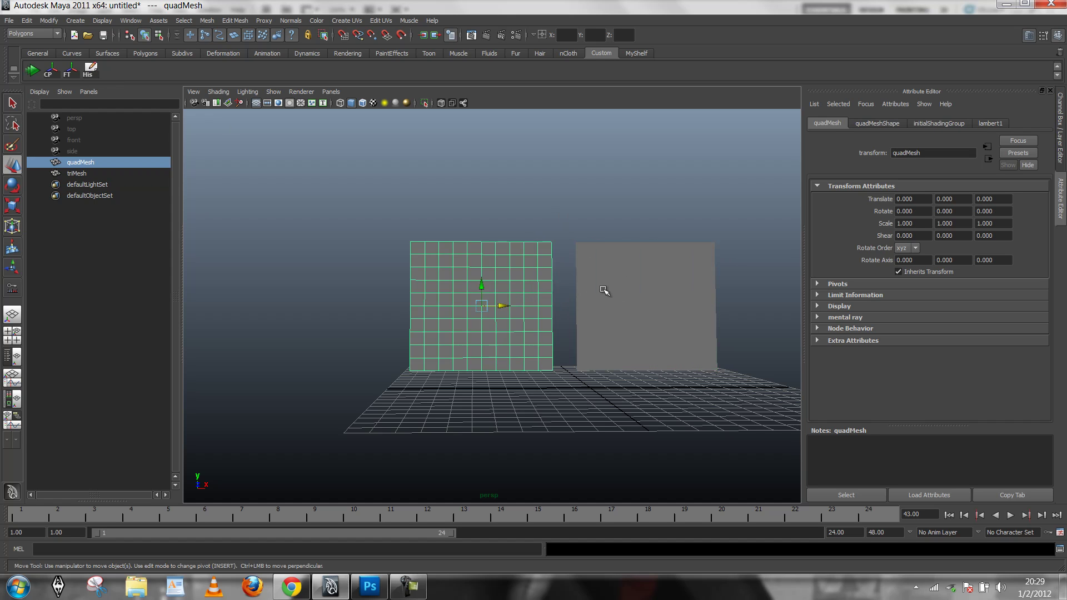
{"action": "left_click", "coordinate": [604, 290]}
Step: Switch to the nDynamics menu set and create an nCloth from quadMesh
{"action": "left_click", "coordinate": [510, 269]}
{"action": "left_click", "coordinate": [568, 53]}
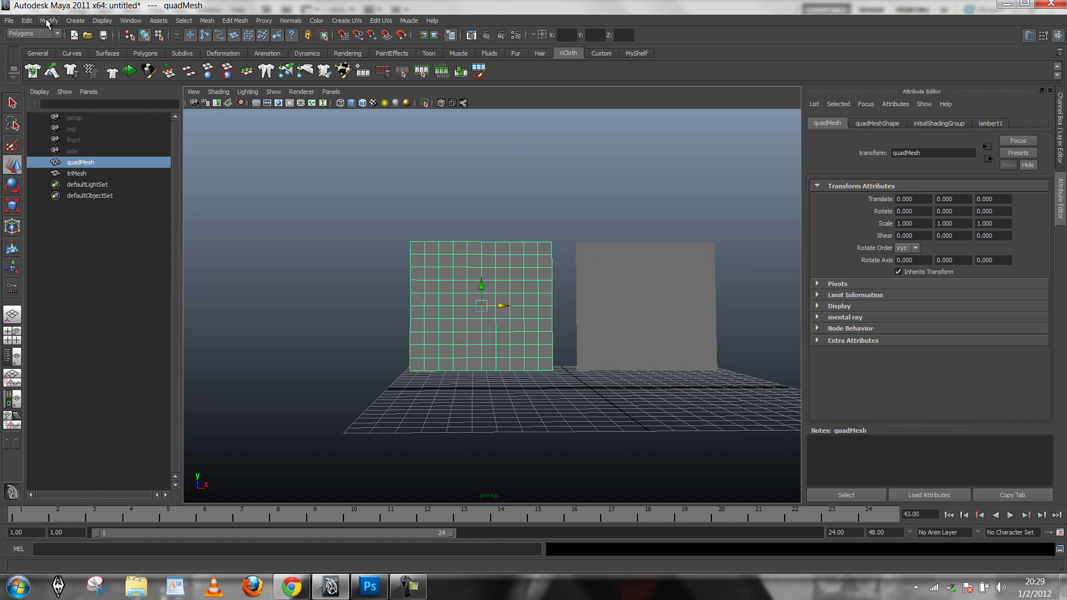
{"action": "left_click", "coordinate": [48, 34]}
{"action": "left_click", "coordinate": [41, 85]}
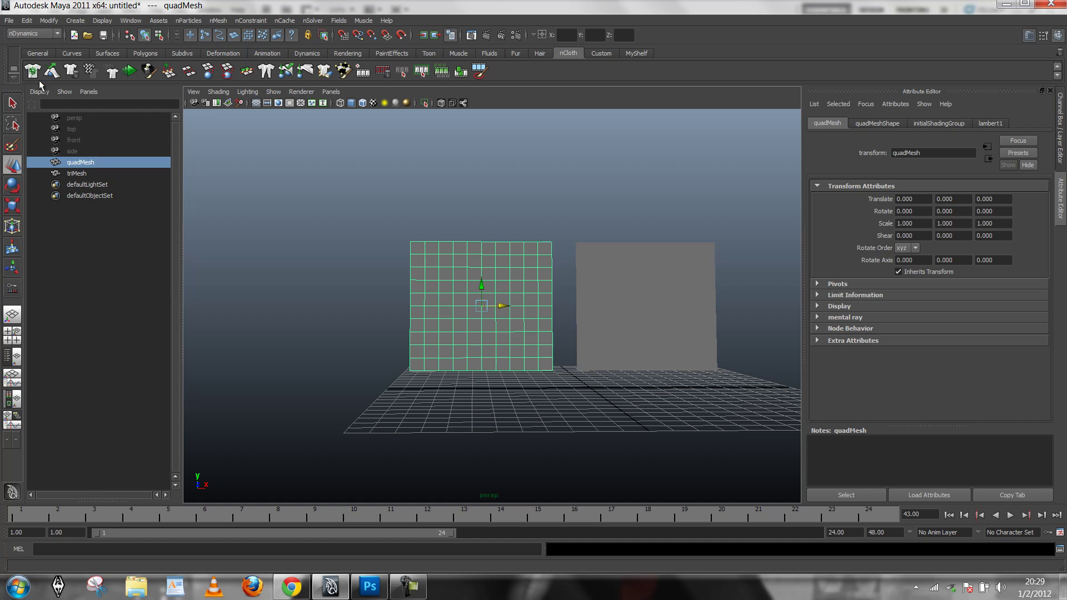
{"action": "left_click", "coordinate": [223, 23]}
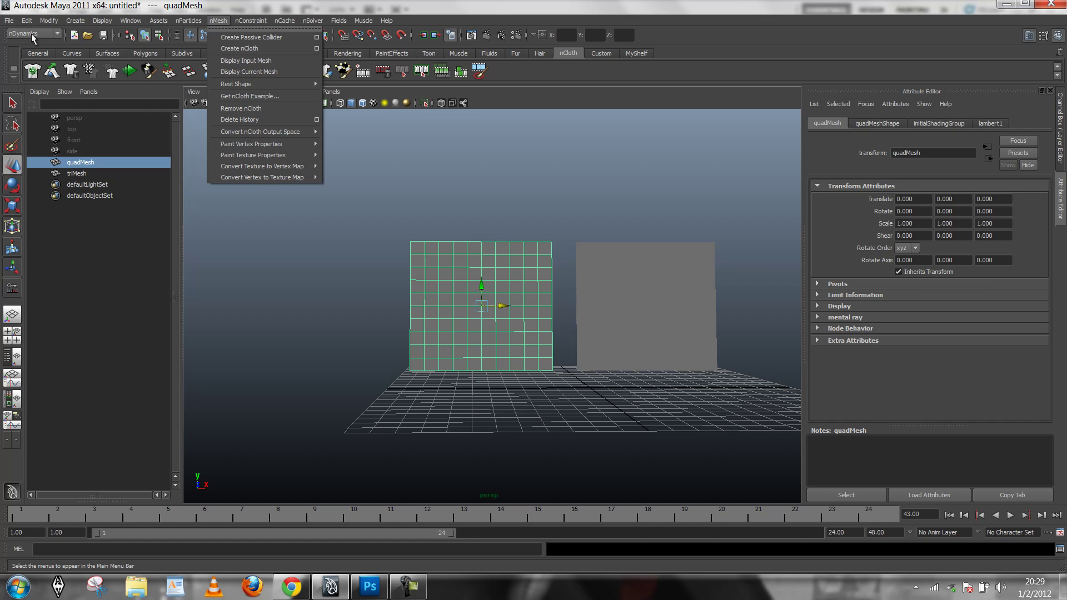
{"action": "left_click", "coordinate": [274, 49]}
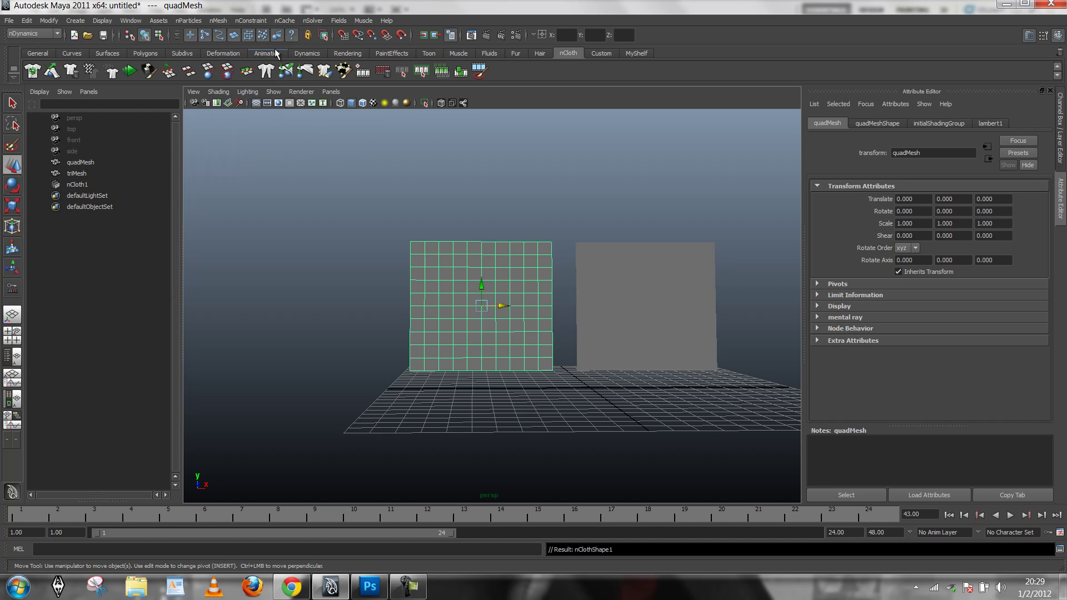
Step: Create an nCloth from triMesh
{"action": "left_click", "coordinate": [451, 272]}
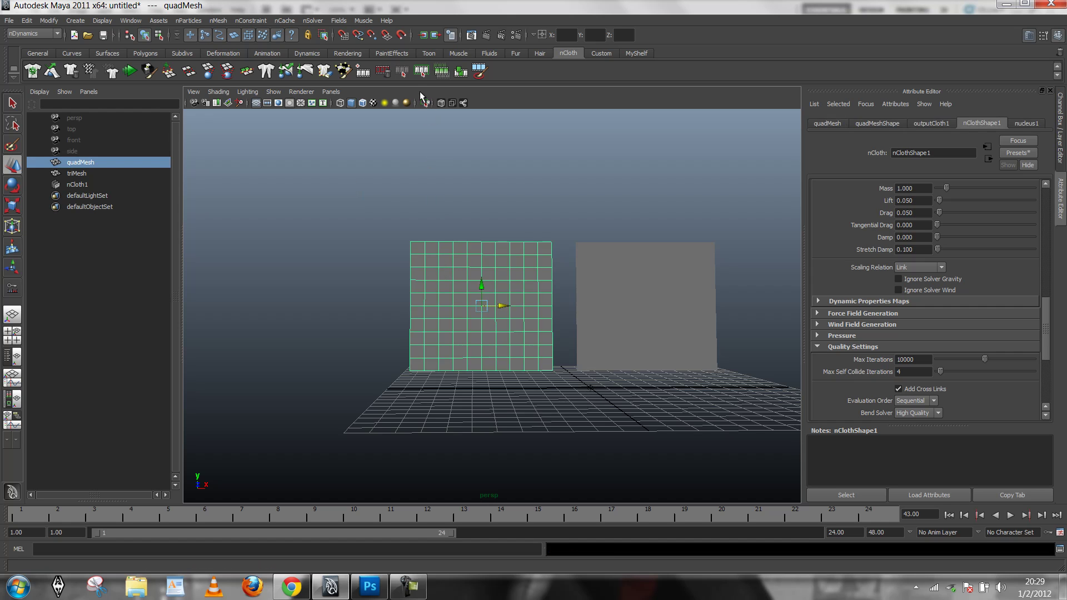
{"action": "left_click", "coordinate": [645, 281]}
{"action": "left_click", "coordinate": [32, 71]}
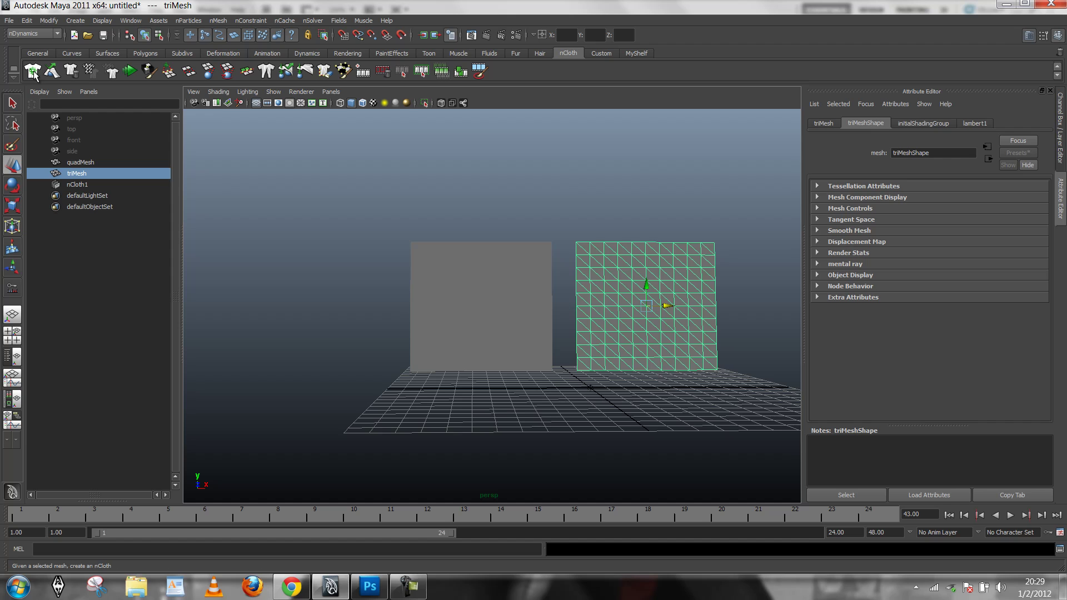
Step: Rename the quad plane's cloth node nCloth1 as quad_Cloth
{"action": "left_click", "coordinate": [78, 185]}
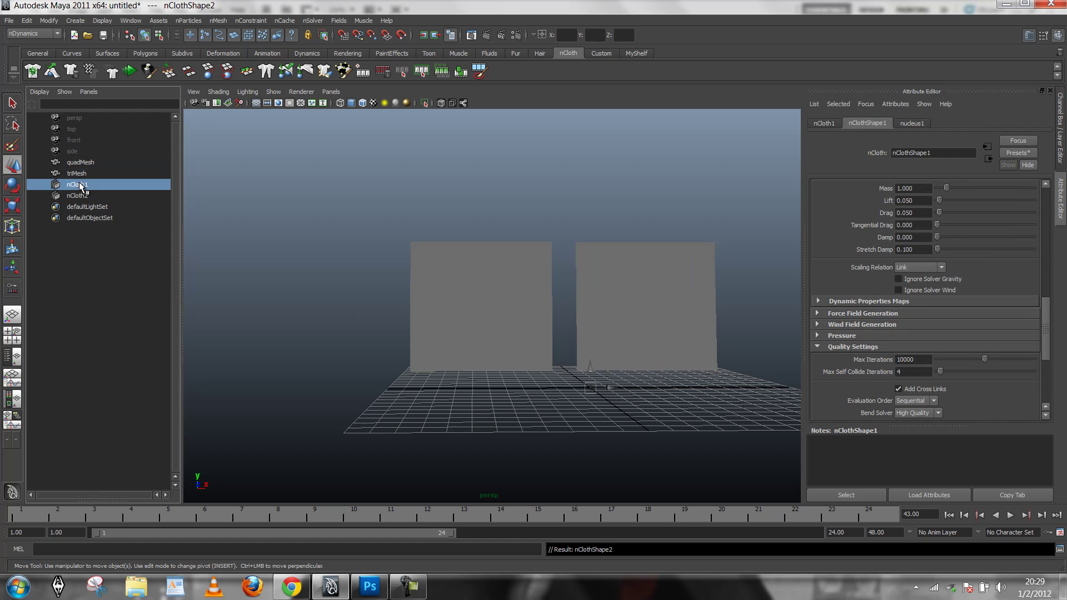
{"action": "double_click", "coordinate": [81, 185]}
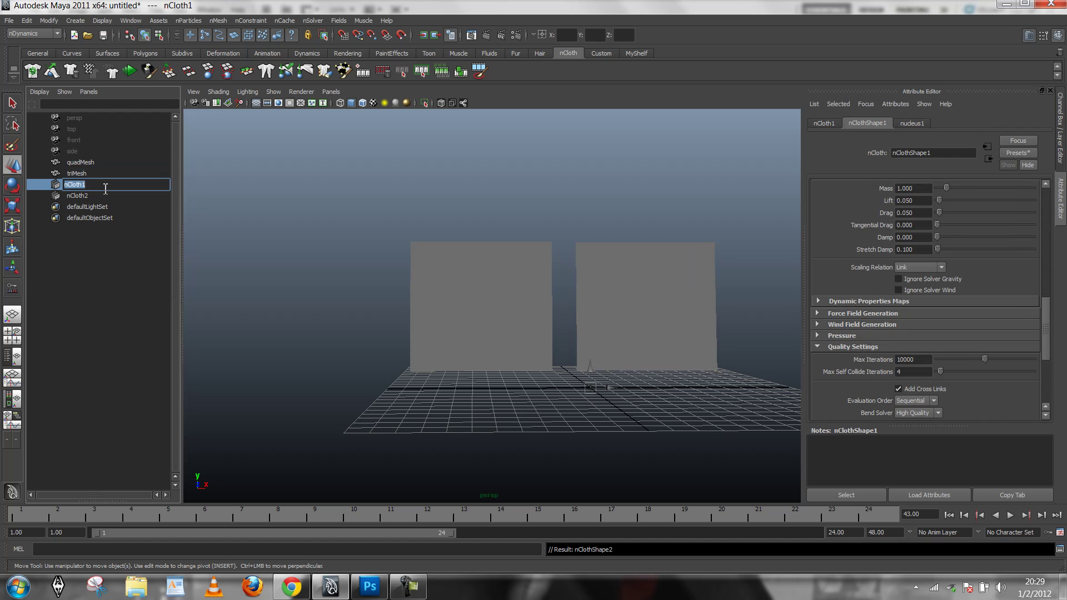
{"action": "type", "text": "que"}
{"action": "type", "text": "d_Cloth"}
Step: Rename the triangulated plane's cloth node nCloth2 as tri_Cloth
{"action": "double_click", "coordinate": [75, 197]}
{"action": "type", "text": "t"}
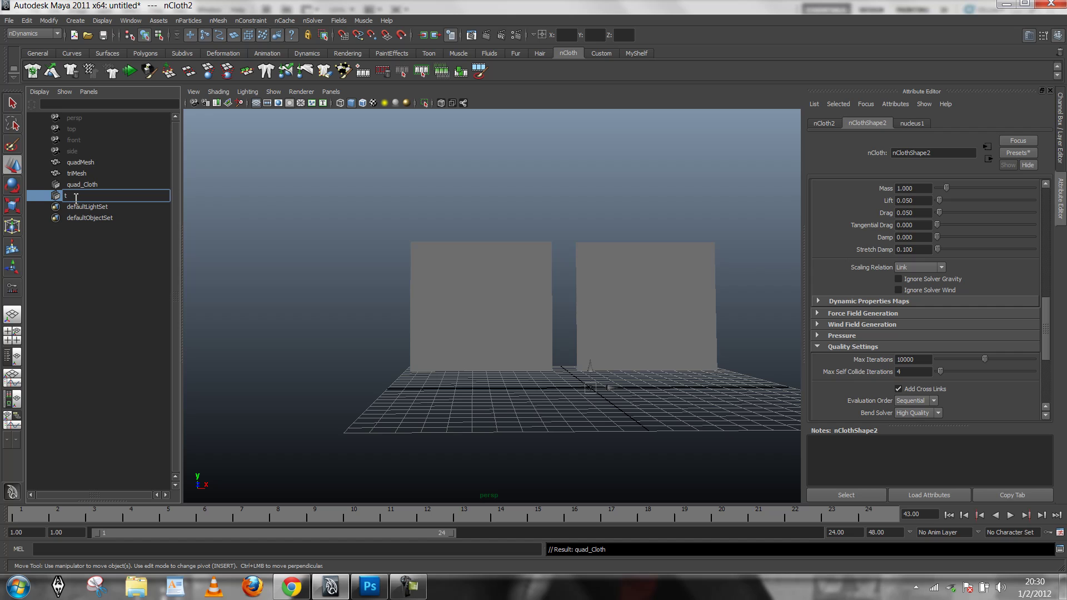
{"action": "type", "text": "ri_Cloth"}
{"action": "key", "text": "Return"}
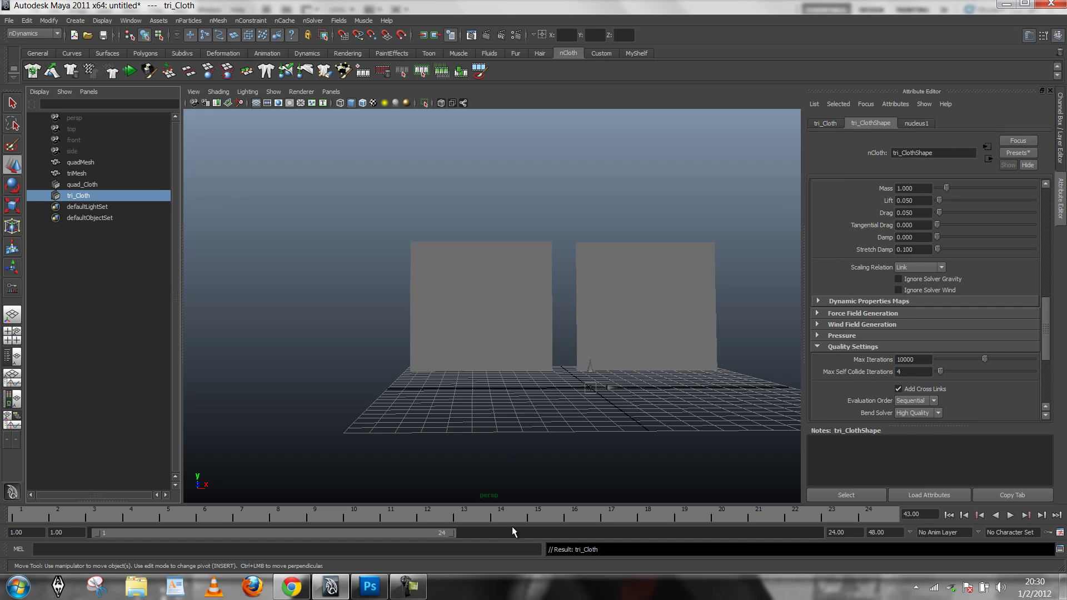
Step: Extend the playback range to frame 48 and rewind to frame 1
{"action": "left_click_drag", "start_coordinate": [449, 533], "coordinate": [817, 532]}
{"action": "left_click", "coordinate": [947, 516]}
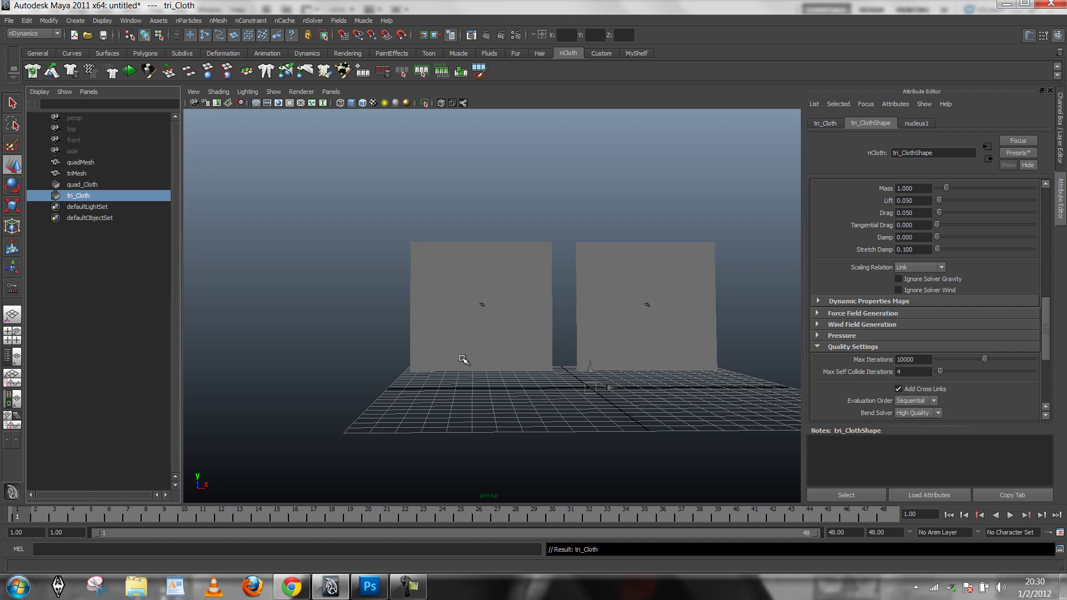
Step: Turn on Use Plane for the nucleus1 solver's ground plane and inspect its Plane Origin values
{"action": "left_click", "coordinate": [925, 124]}
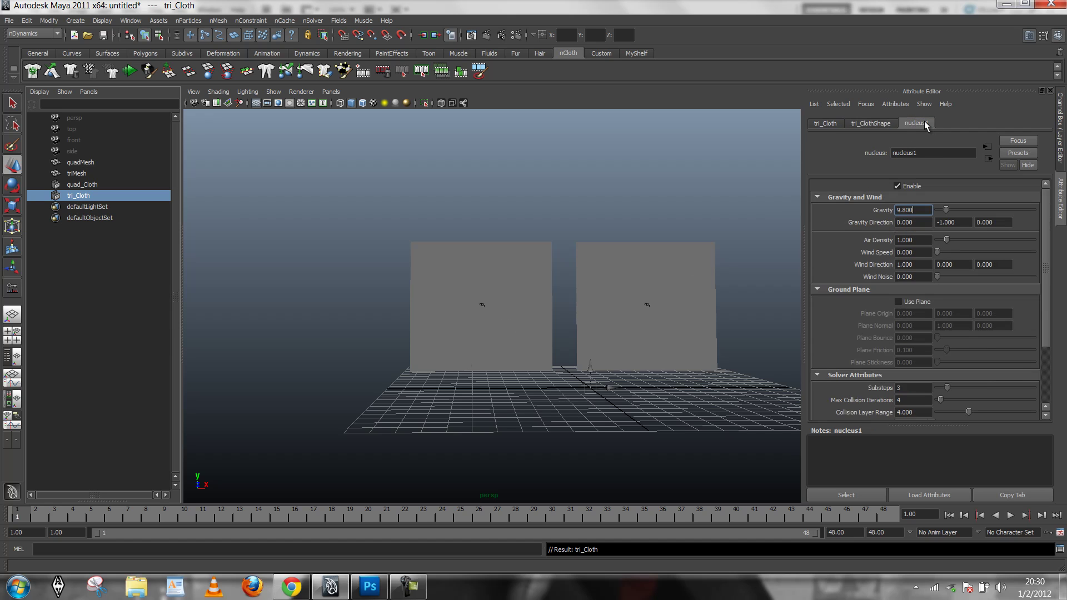
{"action": "left_click", "coordinate": [900, 300]}
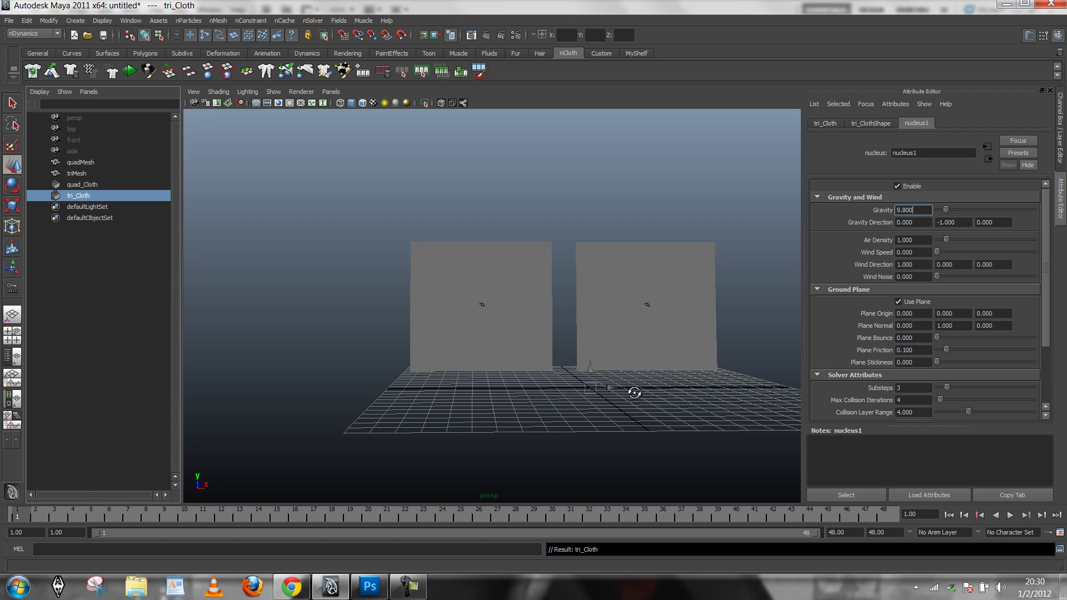
{"action": "left_click_drag", "start_coordinate": [634, 389], "coordinate": [619, 403], "text": "alt"}
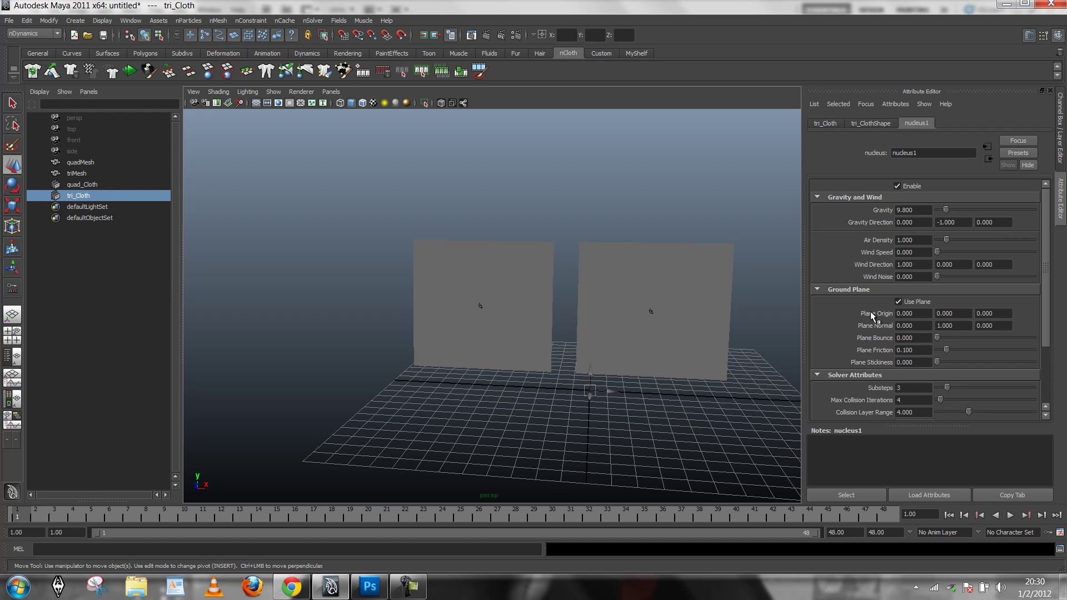
{"action": "left_click", "coordinate": [952, 314]}
{"action": "left_click", "coordinate": [994, 315]}
{"action": "left_click", "coordinate": [927, 314]}
{"action": "left_click", "coordinate": [969, 314]}
{"action": "left_click", "coordinate": [994, 315]}
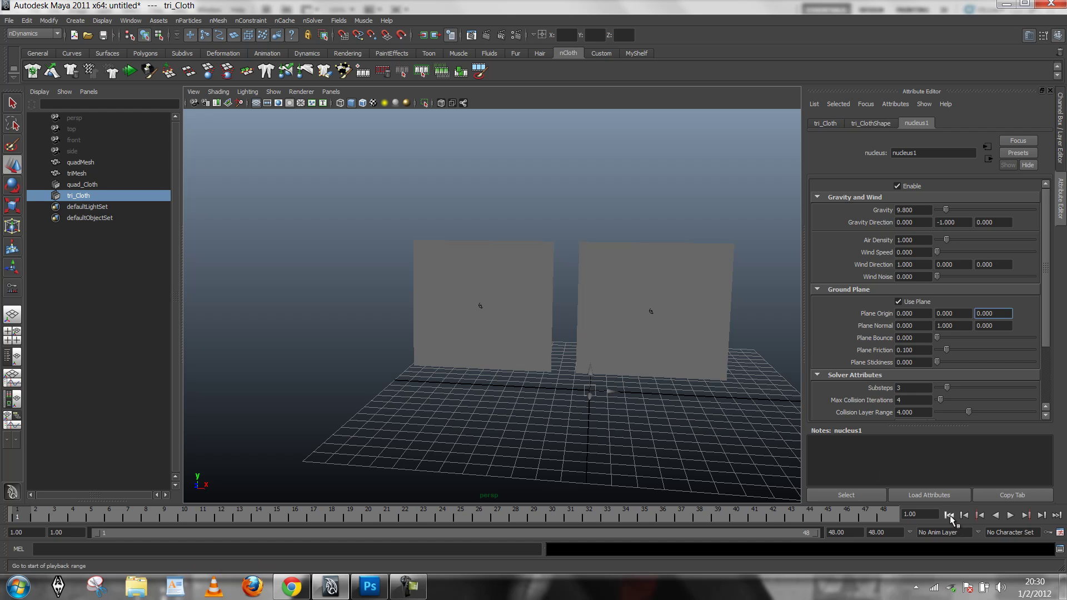
Step: Select the quad plane, switch to Photoshop to review the cross links sketch, and return to Maya
{"action": "left_click", "coordinate": [528, 261]}
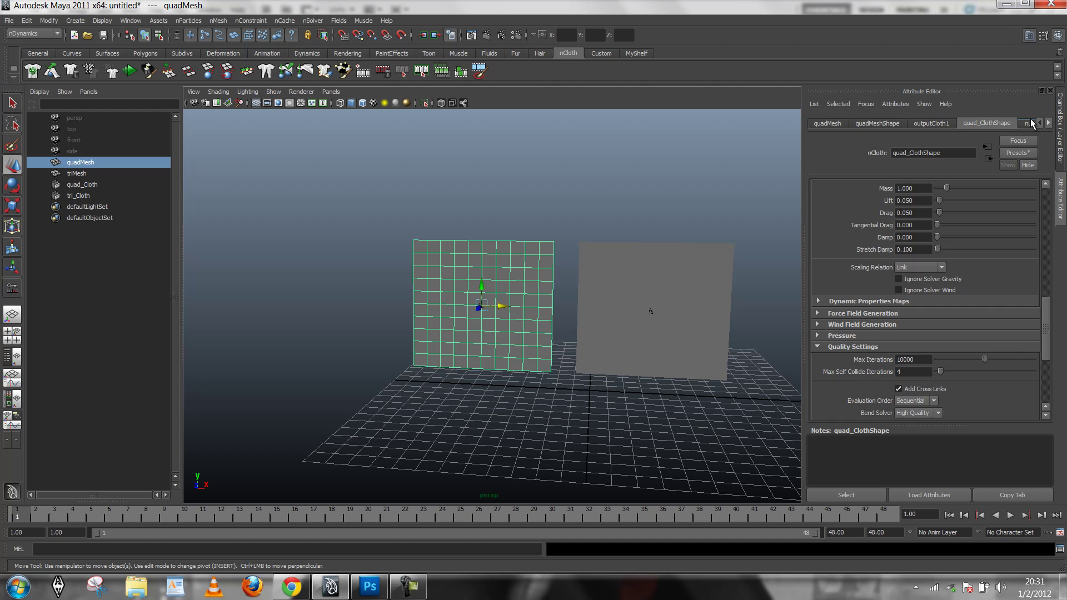
{"action": "left_click", "coordinate": [370, 587]}
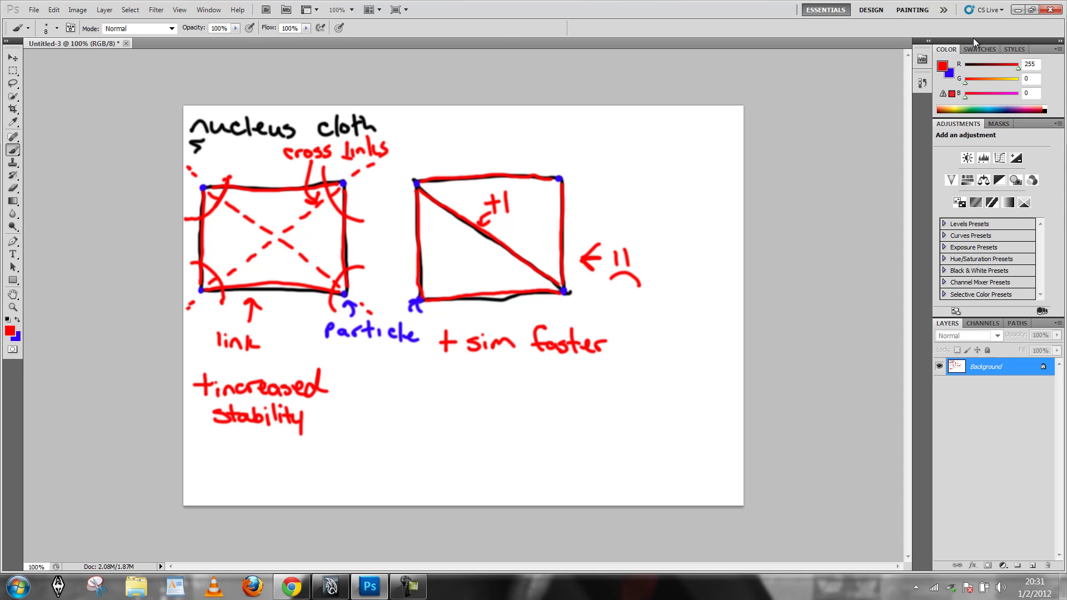
{"action": "left_click", "coordinate": [1016, 11]}
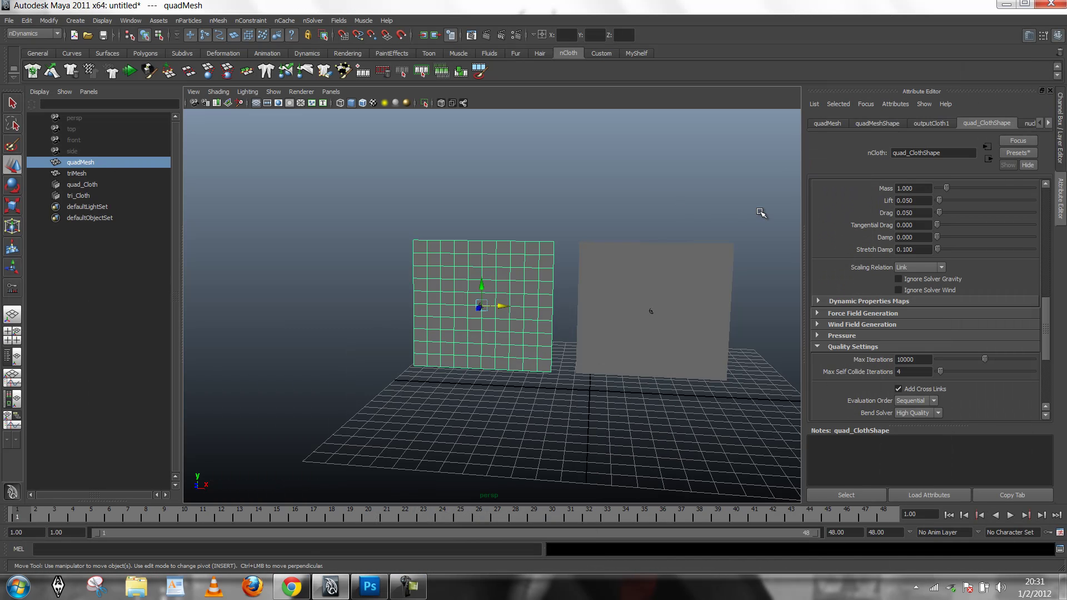
Step: Set the Solver Display of the quad plane's cloth to Stretch Links
{"action": "left_click_drag", "start_coordinate": [1047, 315], "coordinate": [1036, 208]}
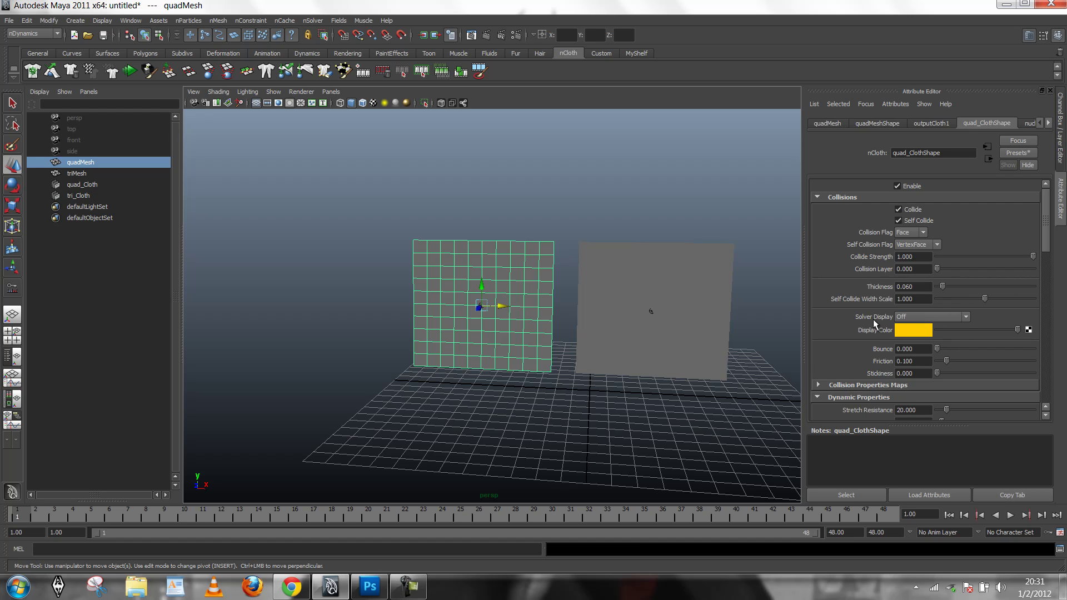
{"action": "left_click", "coordinate": [929, 316]}
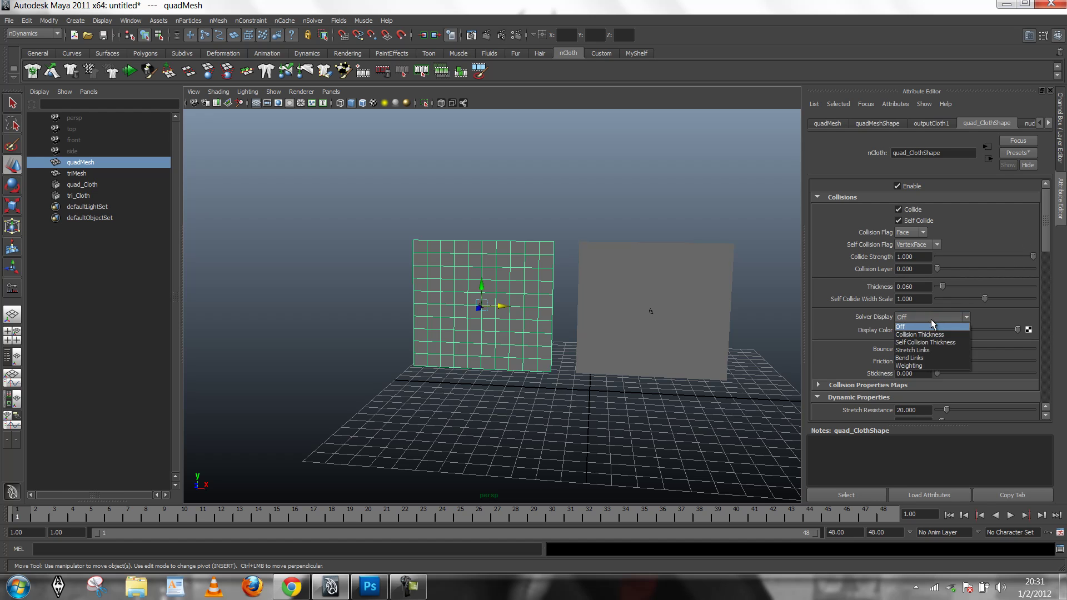
{"action": "left_click", "coordinate": [929, 350]}
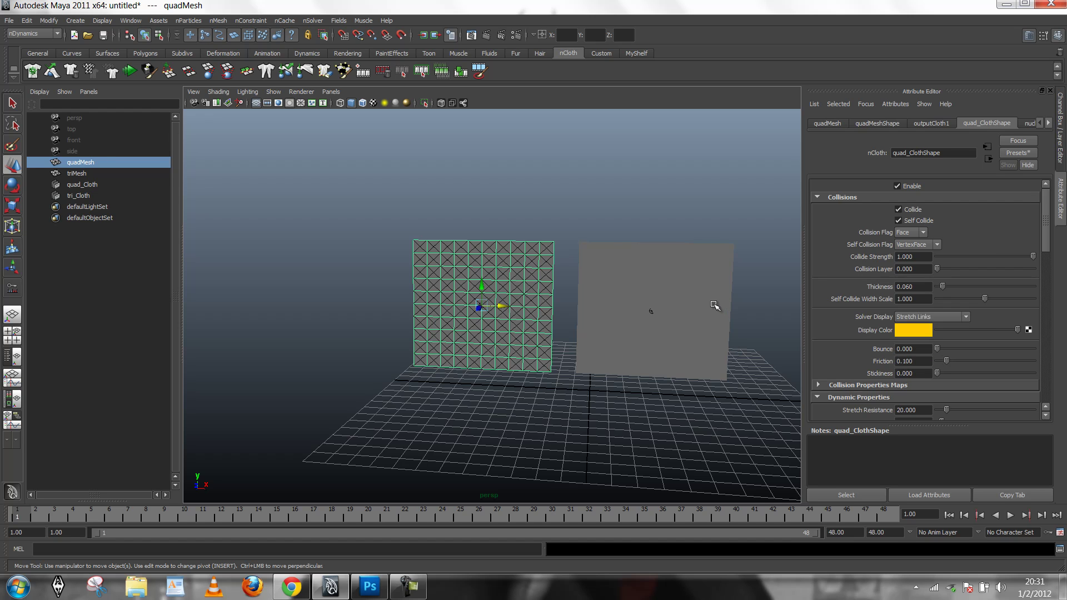
Step: Set the Solver Display of the triangulated plane's cloth to Stretch Links
{"action": "left_click", "coordinate": [712, 305]}
{"action": "left_click", "coordinate": [911, 318]}
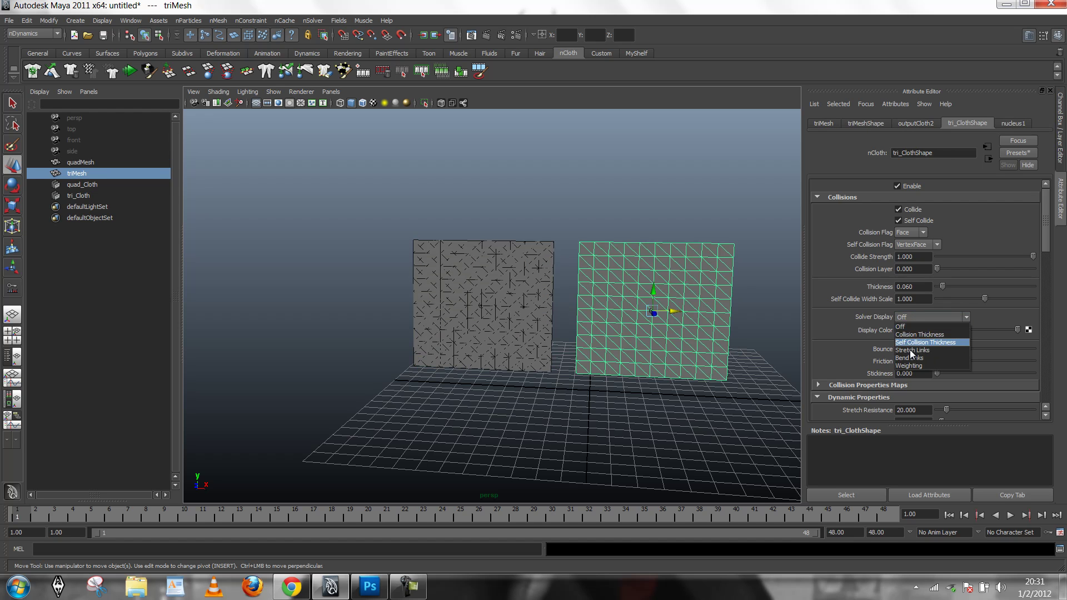
{"action": "left_click", "coordinate": [913, 350]}
Step: Examine the stretch links on the quad plane and the triangulated plane up close and compare their link patterns
{"action": "left_click", "coordinate": [474, 276]}
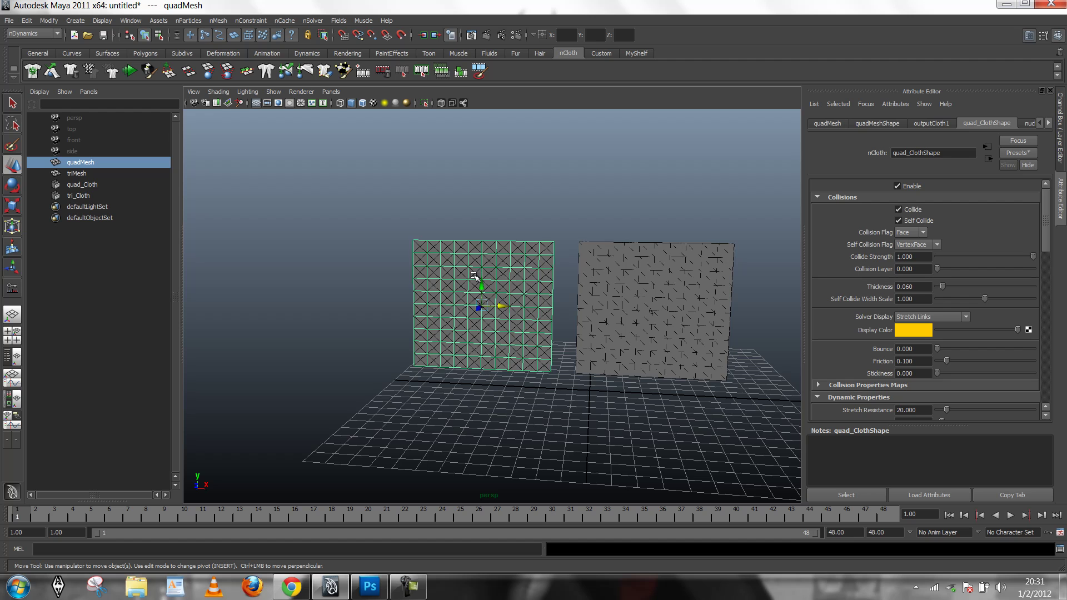
{"action": "key", "text": "f"}
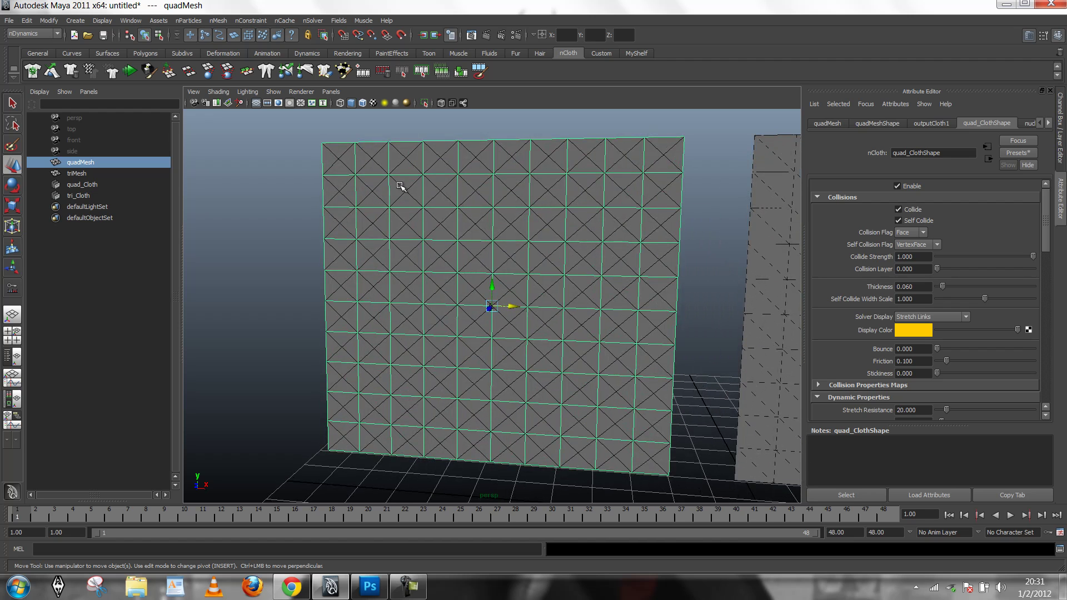
{"action": "left_click", "coordinate": [315, 155]}
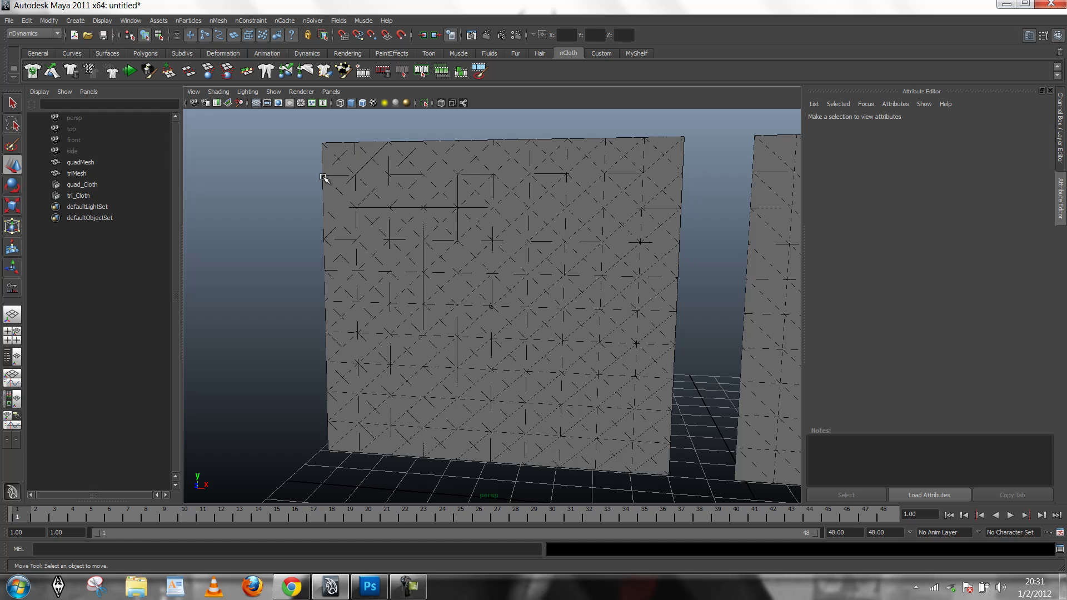
{"action": "left_click", "coordinate": [324, 177]}
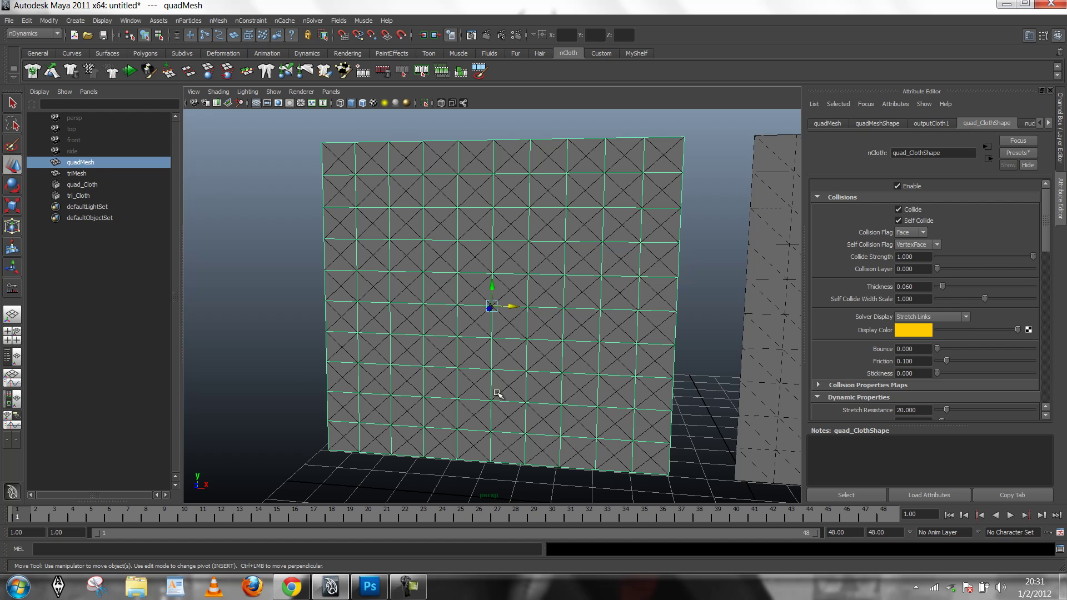
{"action": "left_click", "coordinate": [774, 404]}
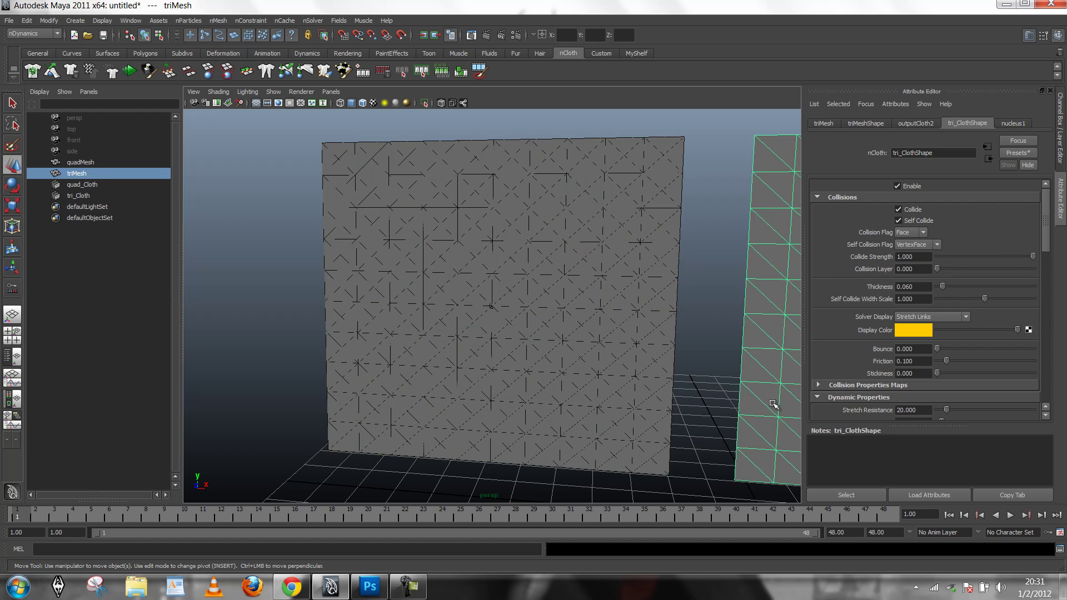
{"action": "key", "text": "f"}
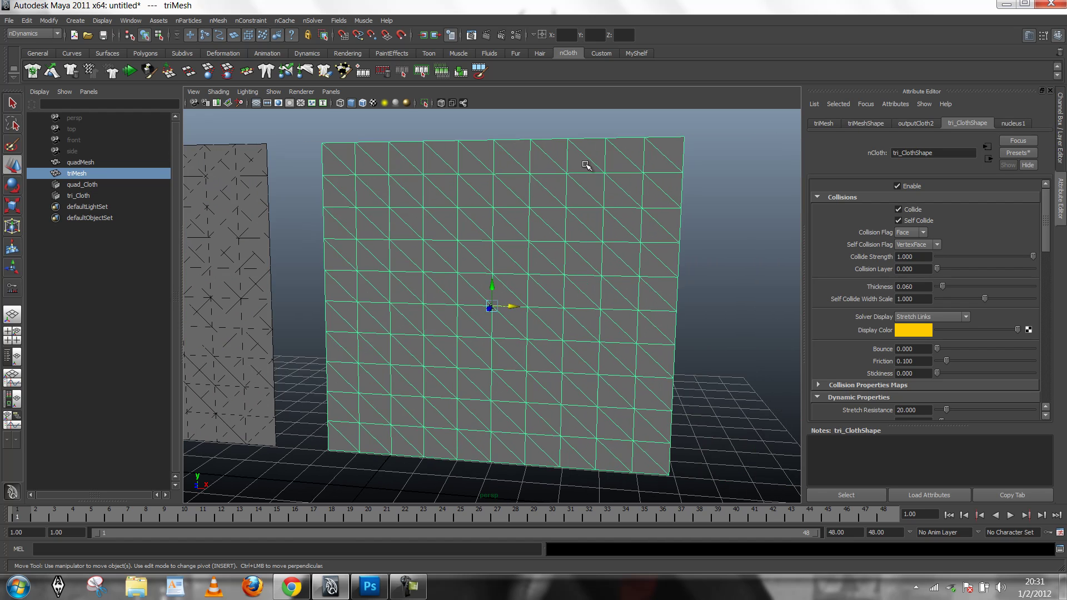
{"action": "left_click", "coordinate": [713, 201]}
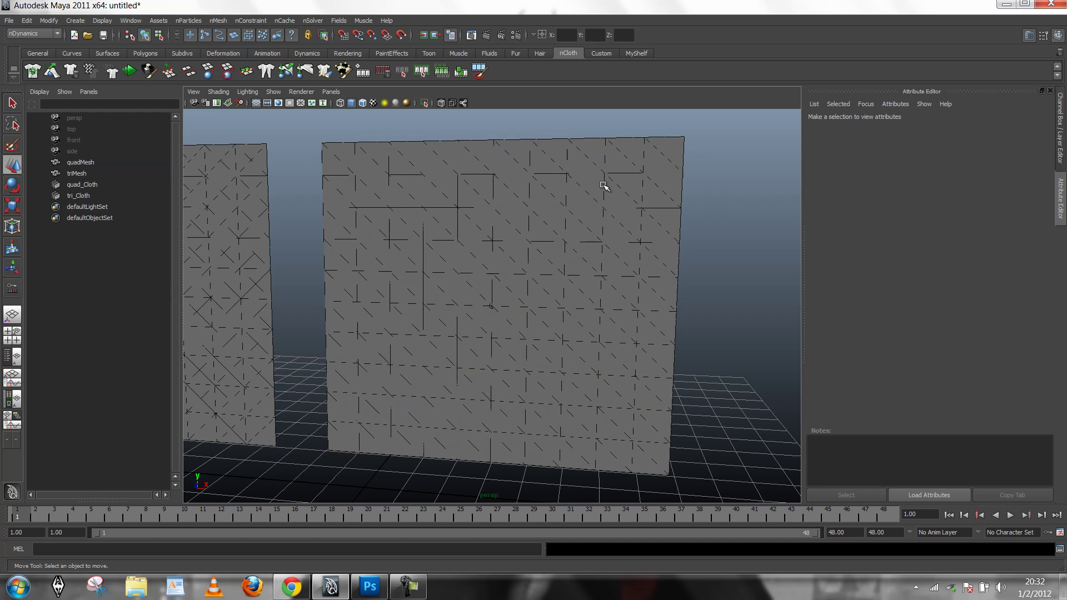
{"action": "left_click", "coordinate": [232, 350]}
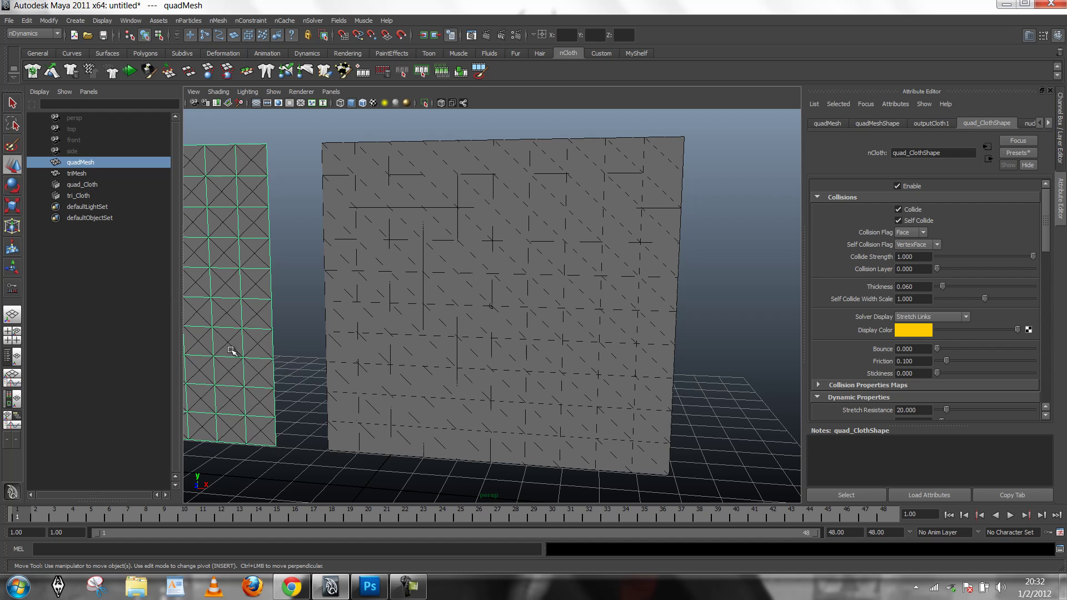
{"action": "key", "text": "f"}
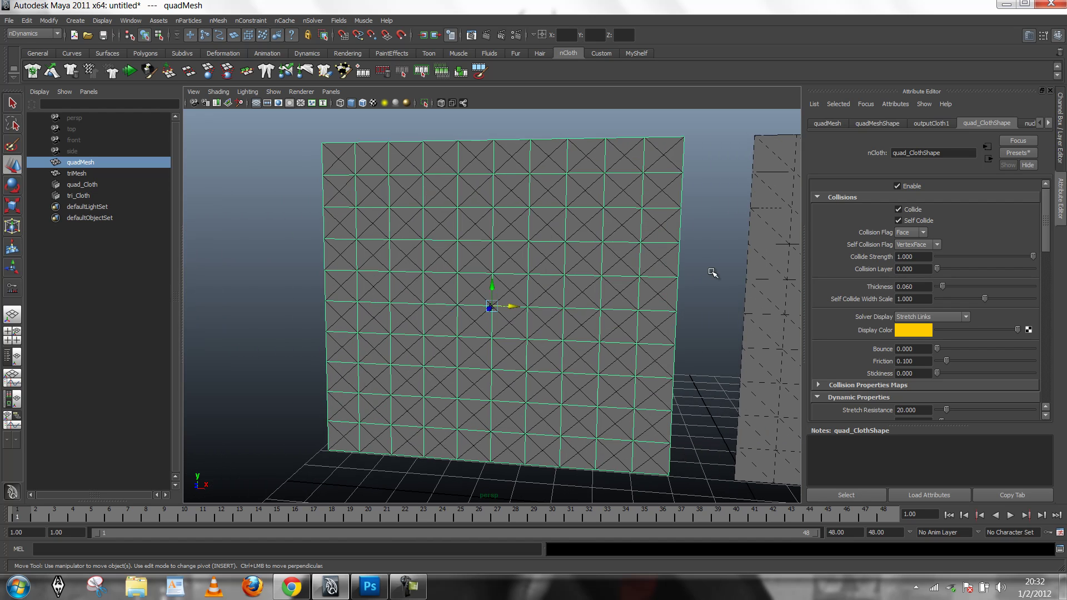
{"action": "scroll", "coordinate": [712, 272], "scroll_direction": "down", "scroll_amount": 2}
{"action": "scroll", "coordinate": [712, 273], "scroll_direction": "down", "scroll_amount": 3}
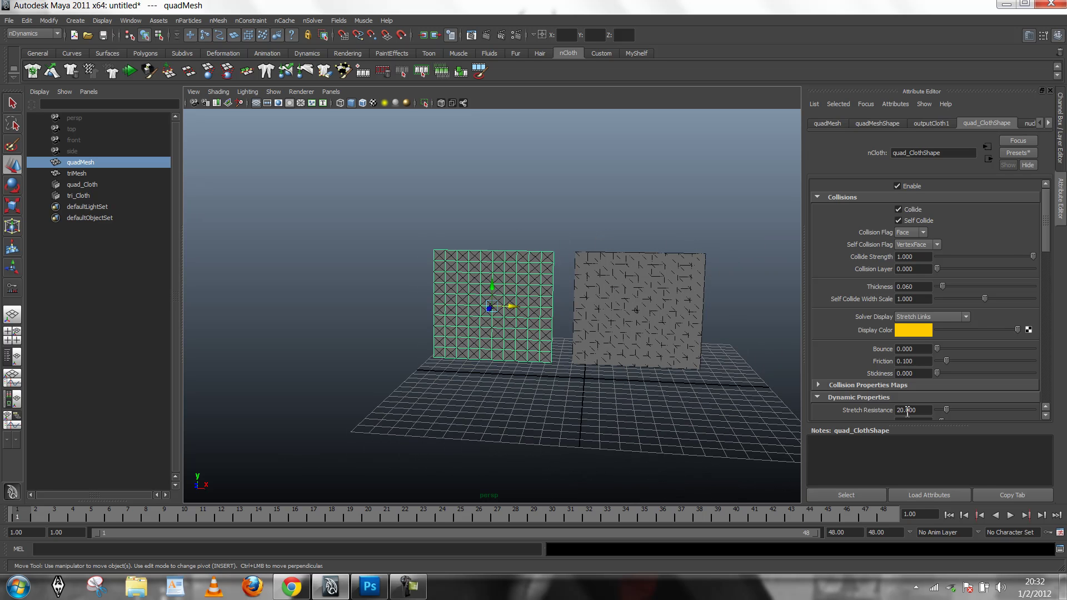
Step: Play the cloth simulation to frame 48, examine how both planes fold on the ground, and rewind to frame 1
{"action": "left_click", "coordinate": [1011, 517]}
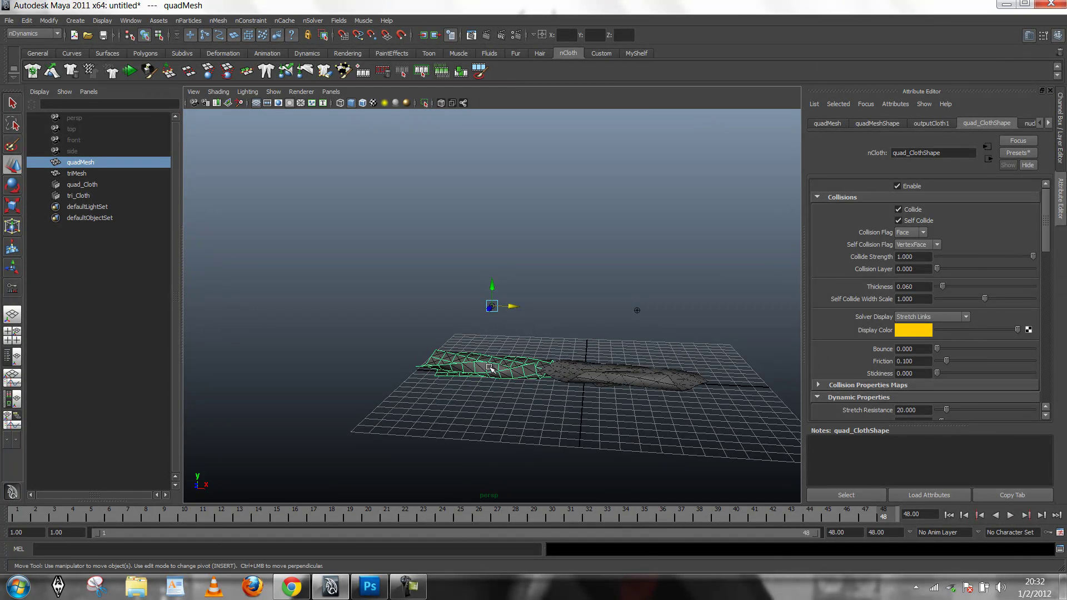
{"action": "key", "text": "f"}
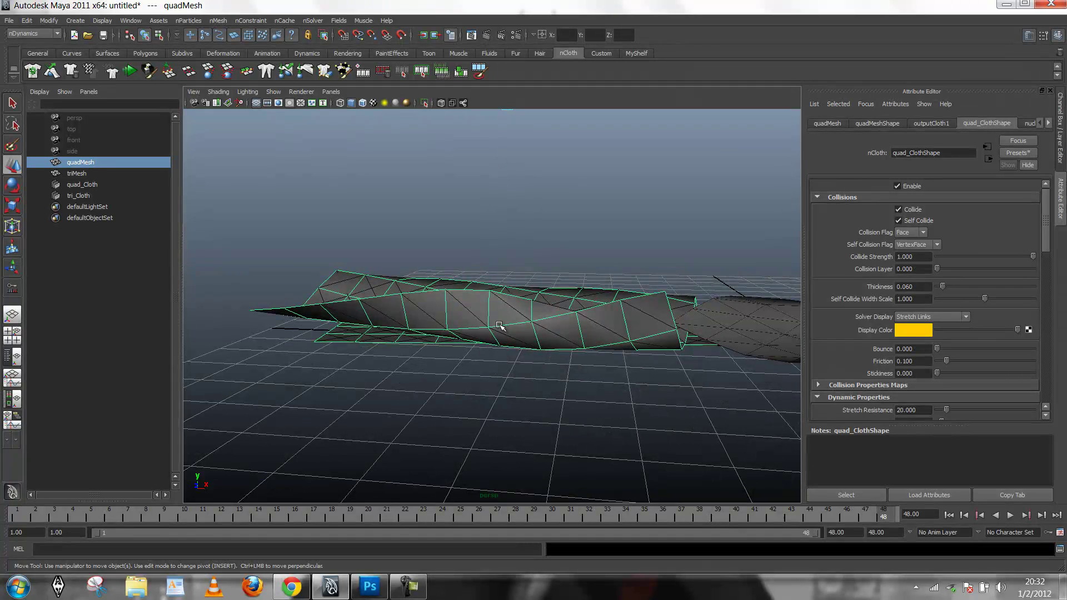
{"action": "left_click_drag", "start_coordinate": [499, 325], "coordinate": [543, 351], "text": "alt"}
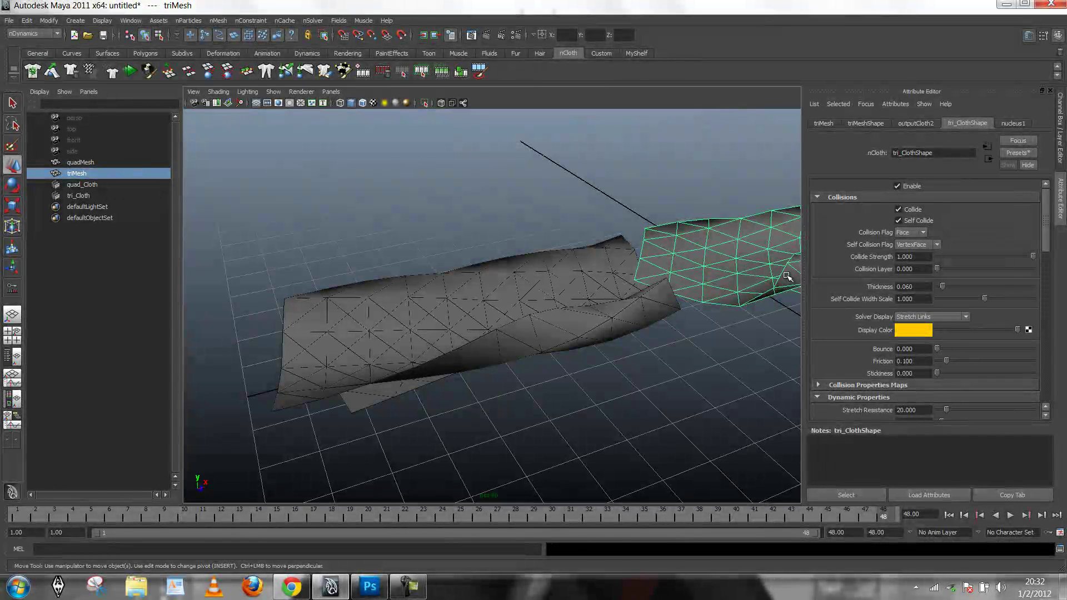
{"action": "right_click_drag", "start_coordinate": [787, 276], "coordinate": [594, 266], "text": "alt"}
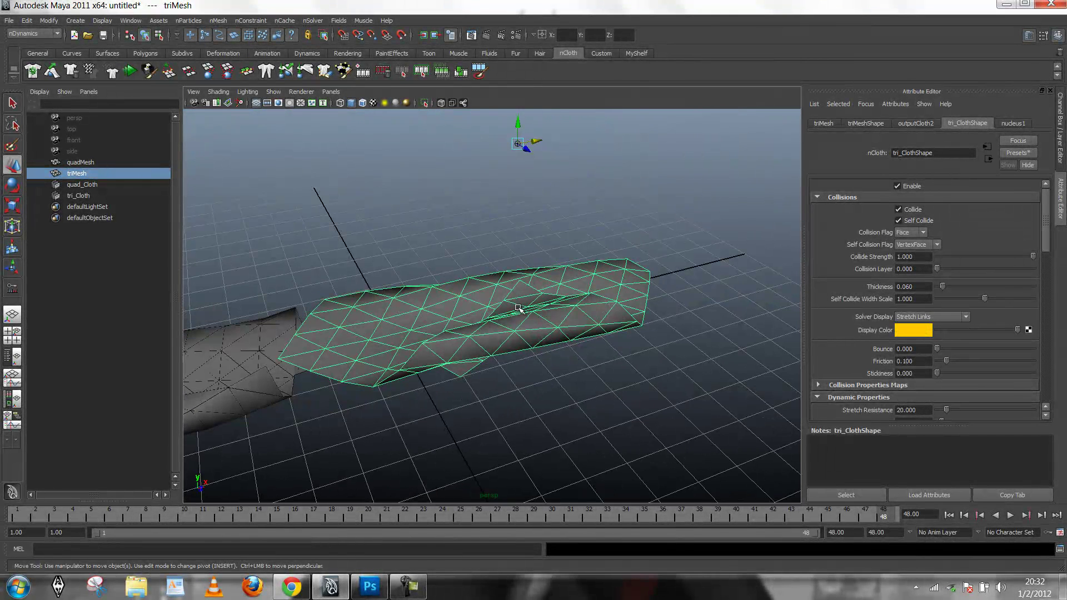
{"action": "left_click_drag", "start_coordinate": [518, 308], "coordinate": [436, 290], "text": "alt"}
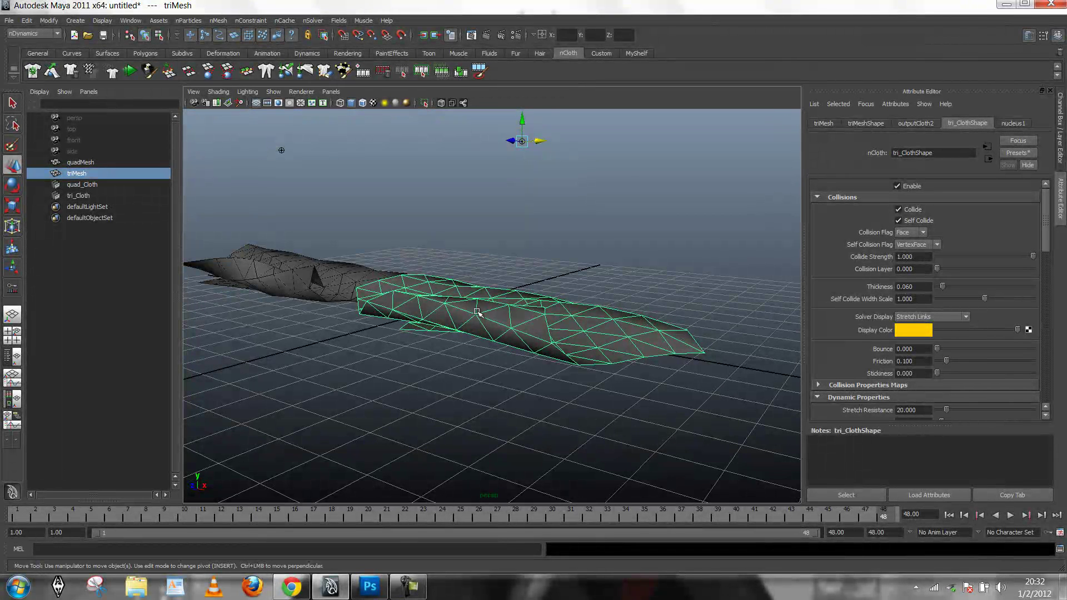
{"action": "left_click_drag", "start_coordinate": [477, 311], "coordinate": [537, 315], "text": "alt"}
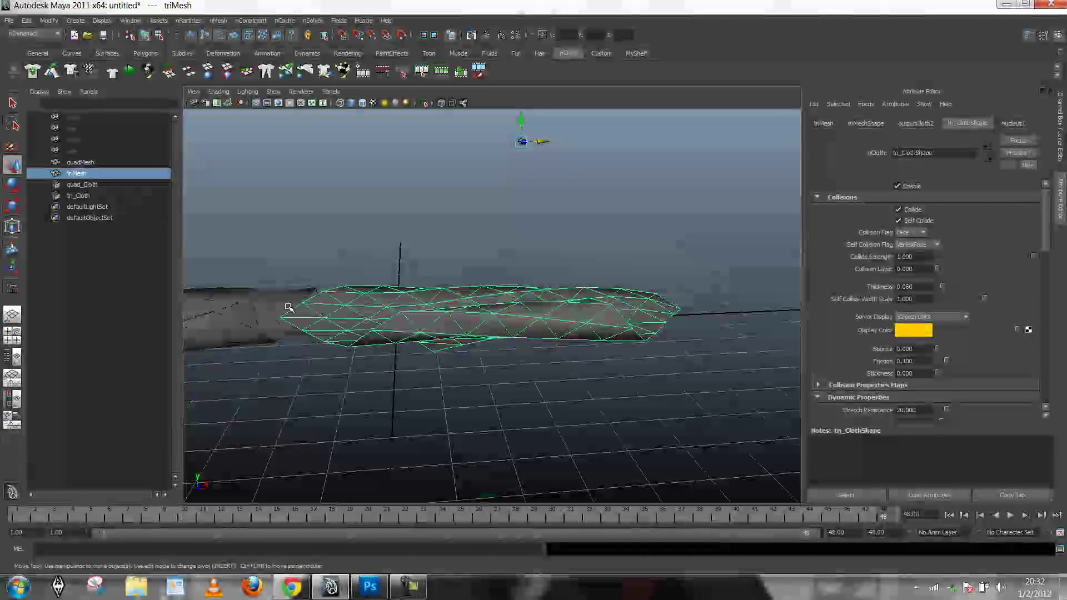
{"action": "left_click", "coordinate": [285, 308]}
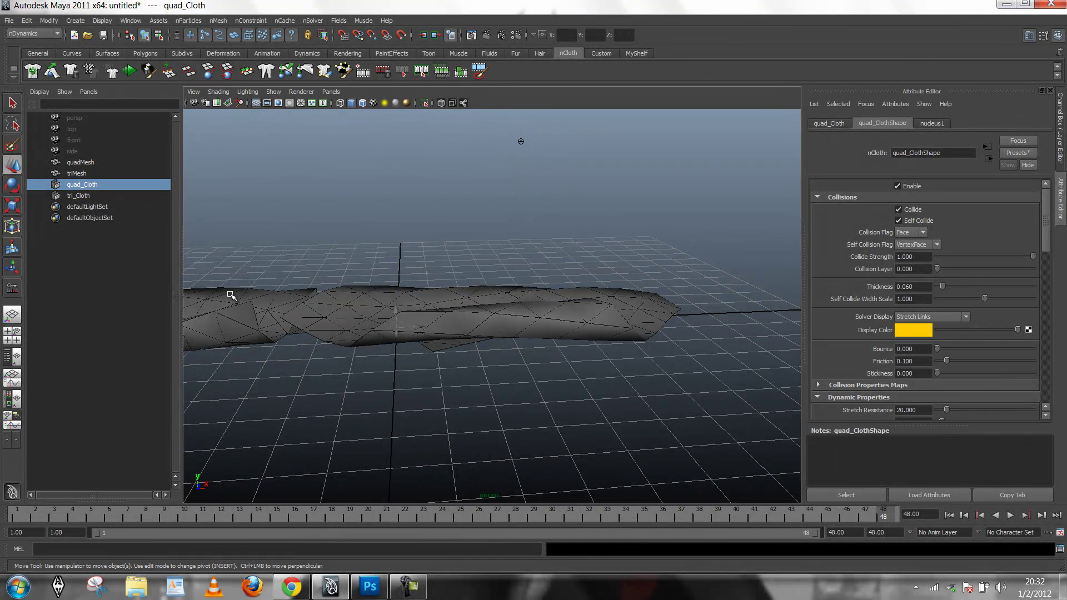
{"action": "left_click", "coordinate": [238, 346], "text": "shift"}
{"action": "key", "text": "f"}
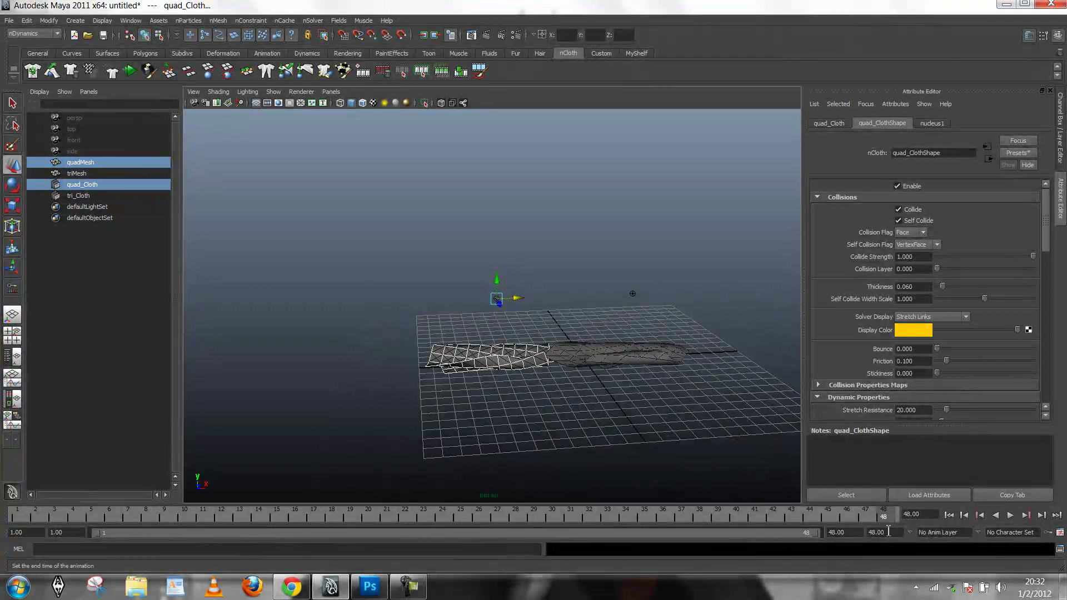
{"action": "left_click", "coordinate": [949, 516]}
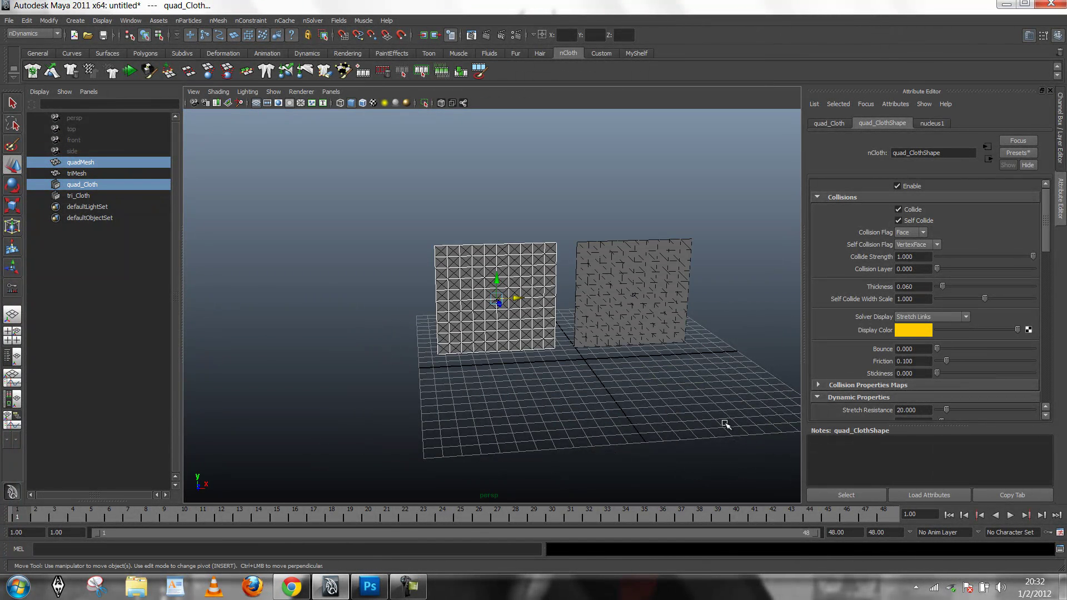
Step: Turn off Add Cross Links in the quad cloth's Quality Settings and refresh the simulation at frame 1
{"action": "left_click", "coordinate": [606, 248]}
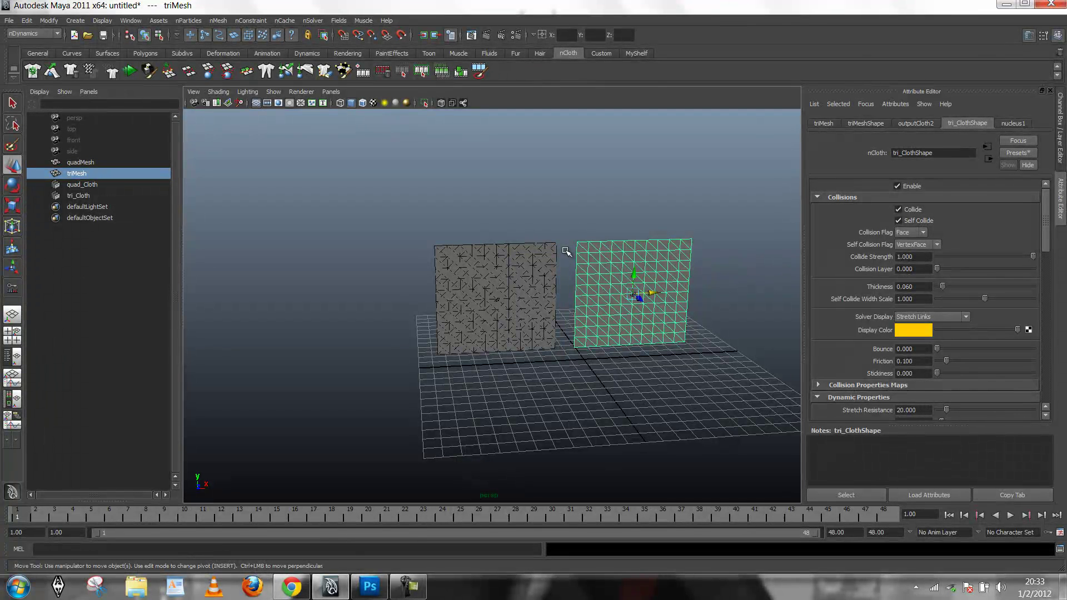
{"action": "left_click_drag", "start_coordinate": [414, 234], "coordinate": [508, 302]}
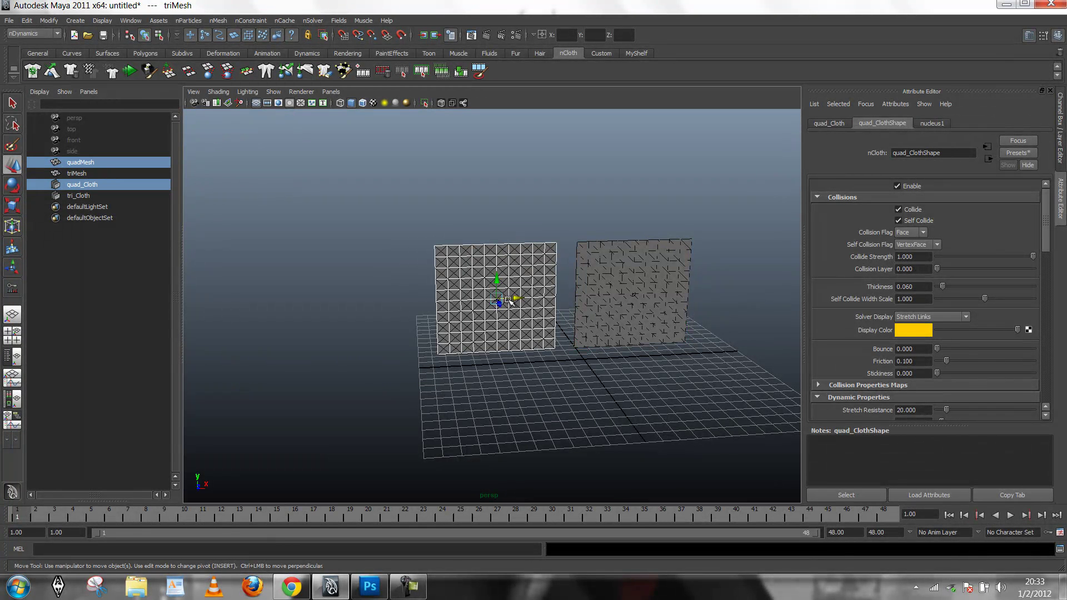
{"action": "left_click_drag", "start_coordinate": [1046, 232], "coordinate": [1046, 360]}
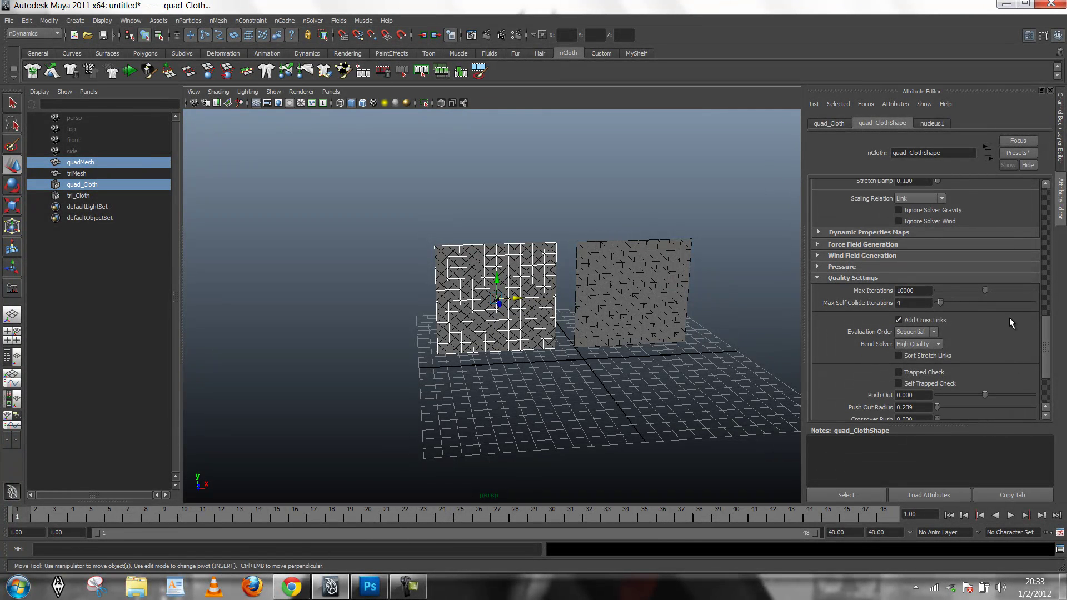
{"action": "left_click_drag", "start_coordinate": [1047, 331], "coordinate": [1047, 342]}
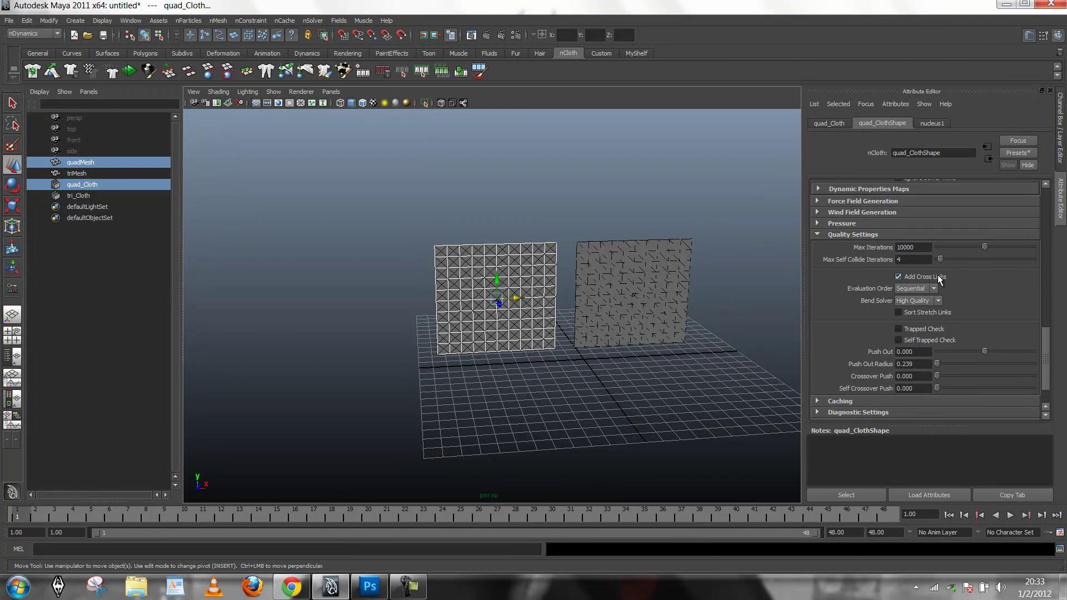
{"action": "left_click", "coordinate": [950, 517]}
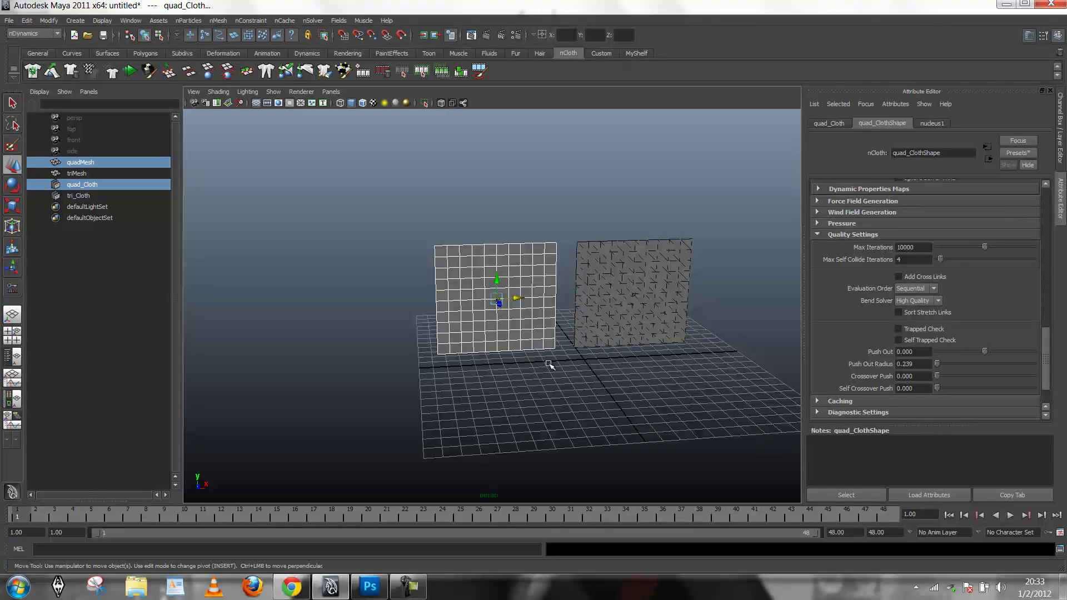
Step: Examine the quad plane's stretch links up close with cross links disabled
{"action": "left_click", "coordinate": [396, 289]}
{"action": "left_click", "coordinate": [453, 272]}
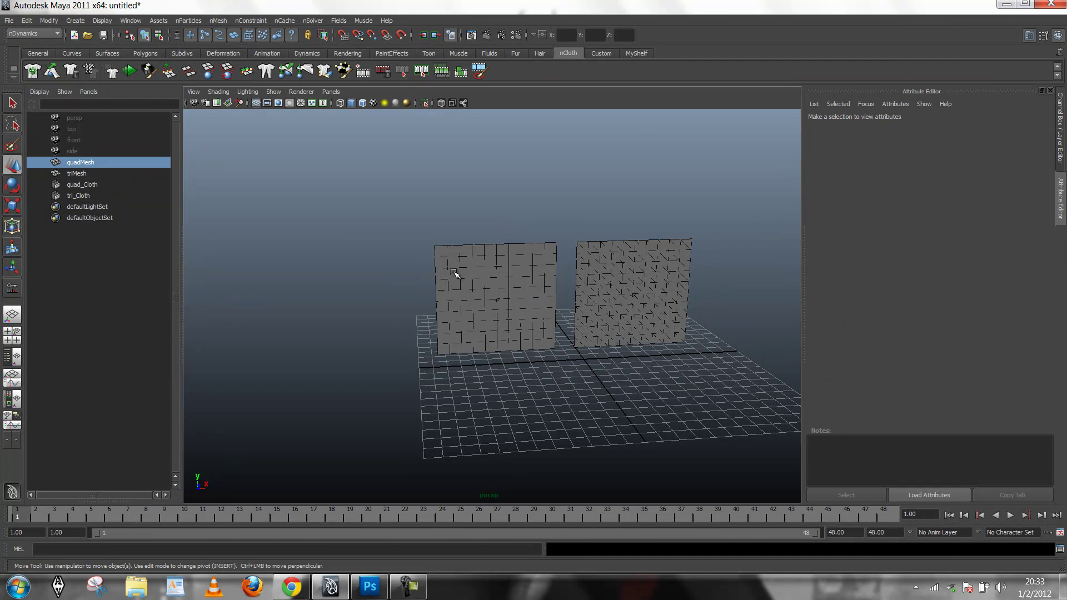
{"action": "key", "text": "f"}
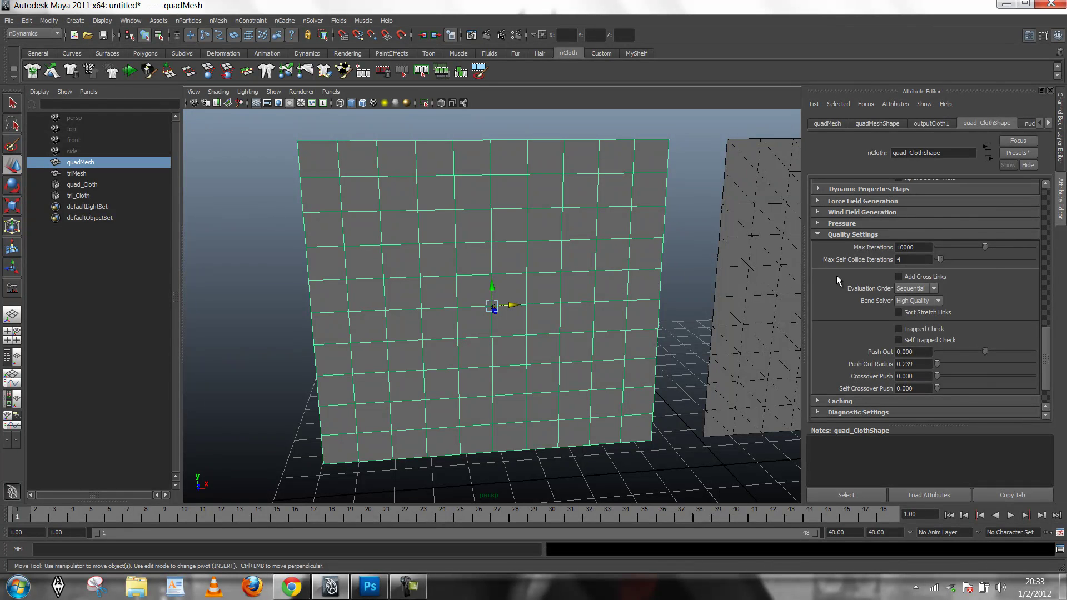
Step: Turn Add Cross Links back on for the quad plane's cloth, refresh at frame 1, and compare both planes' links
{"action": "left_click", "coordinate": [949, 516]}
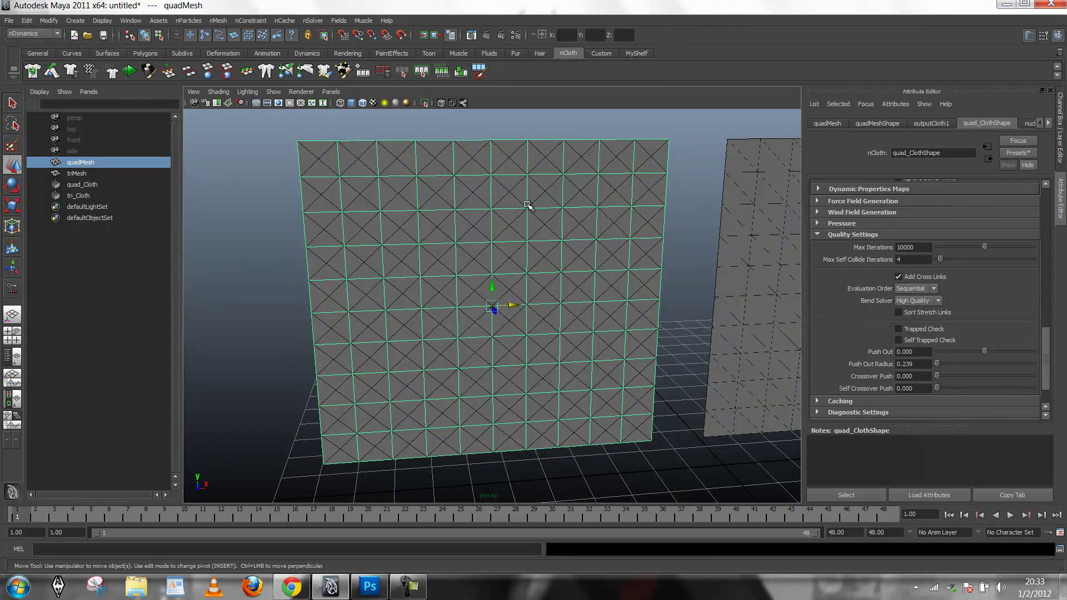
{"action": "scroll", "coordinate": [527, 205], "scroll_direction": "down", "scroll_amount": 5}
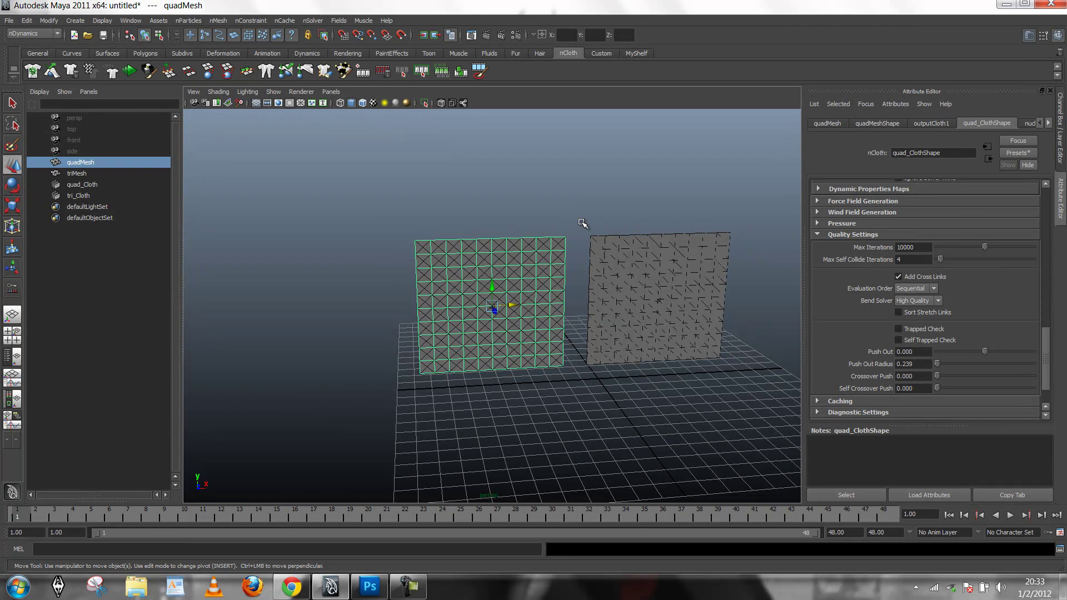
{"action": "left_click_drag", "start_coordinate": [582, 223], "coordinate": [766, 269]}
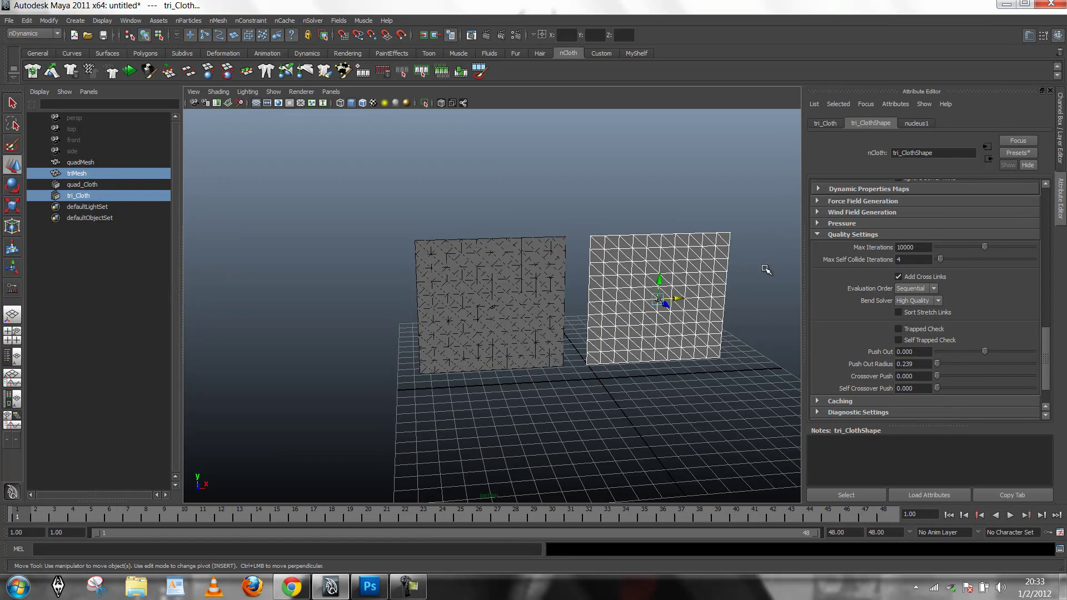
{"action": "left_click", "coordinate": [766, 269]}
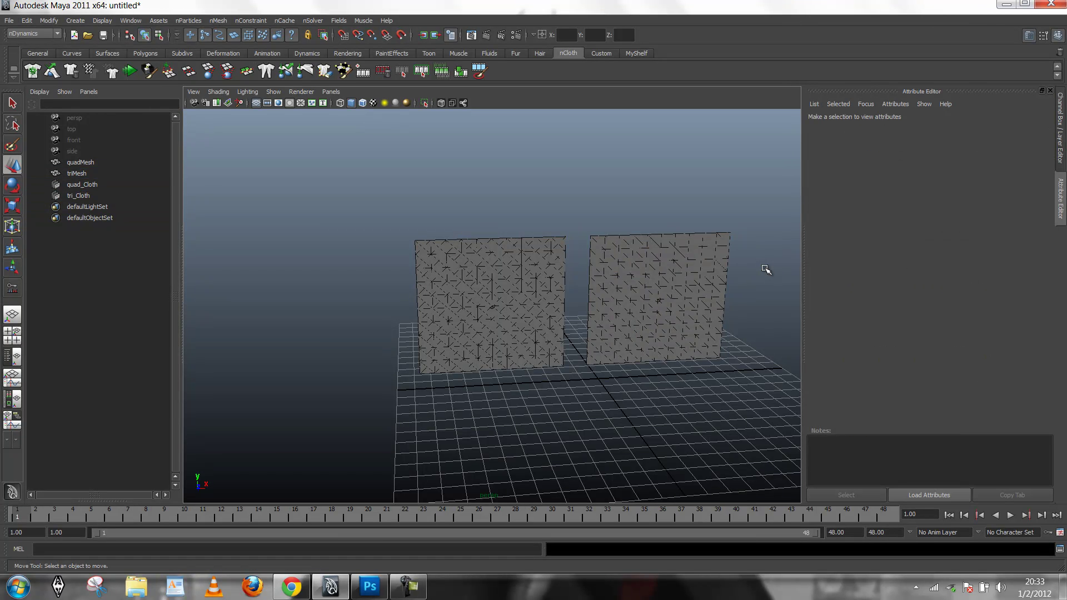